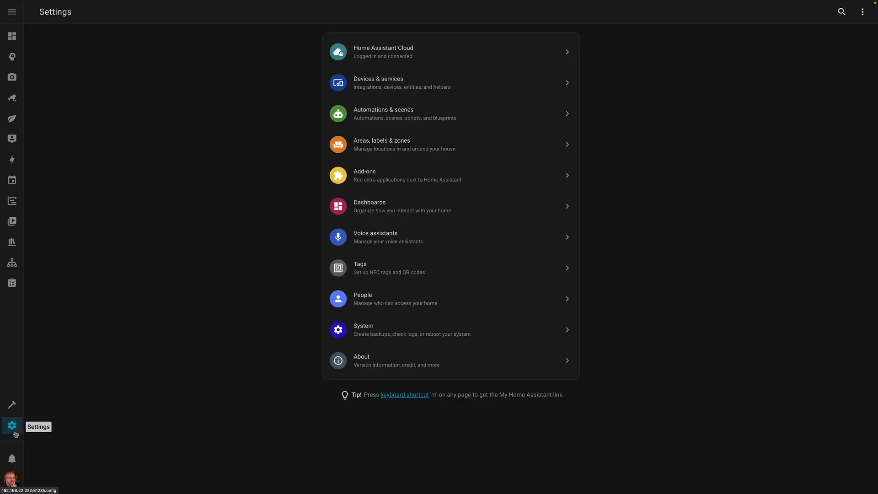
Step: Back up the old adapter's Z-Wave network through the Connect ZWA-2 migration, then reopen its setup
click(393, 95)
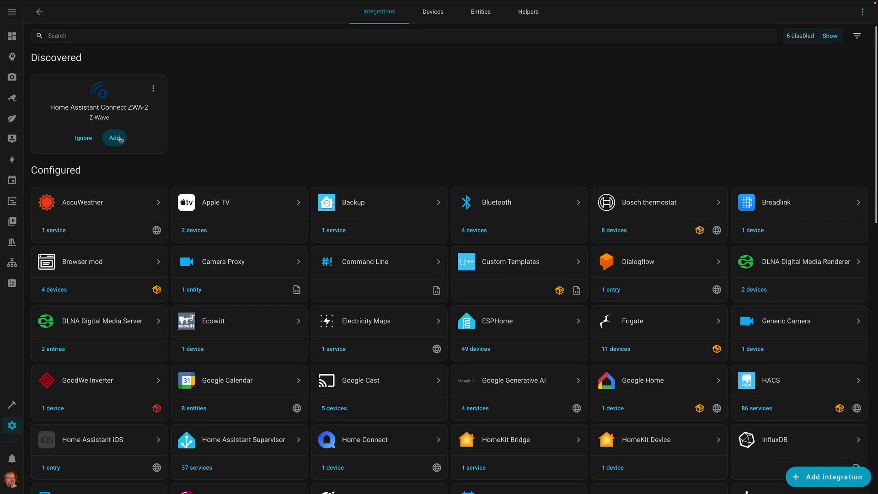
click(120, 140)
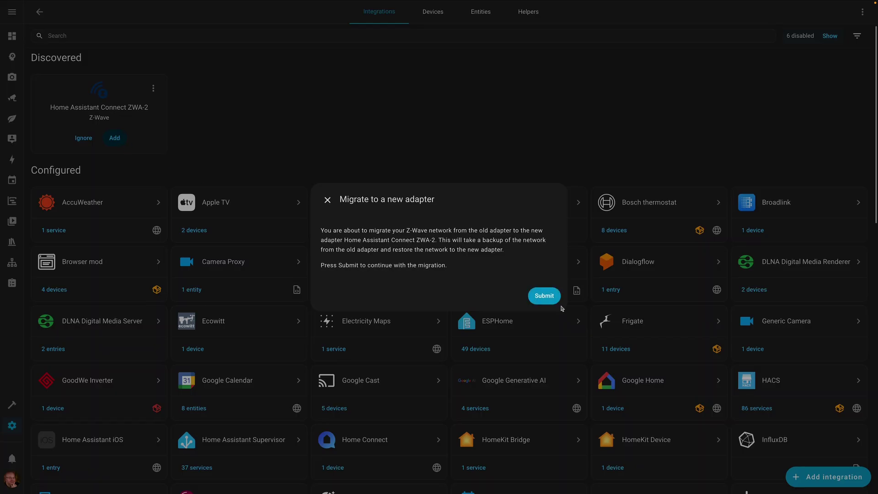
click(547, 299)
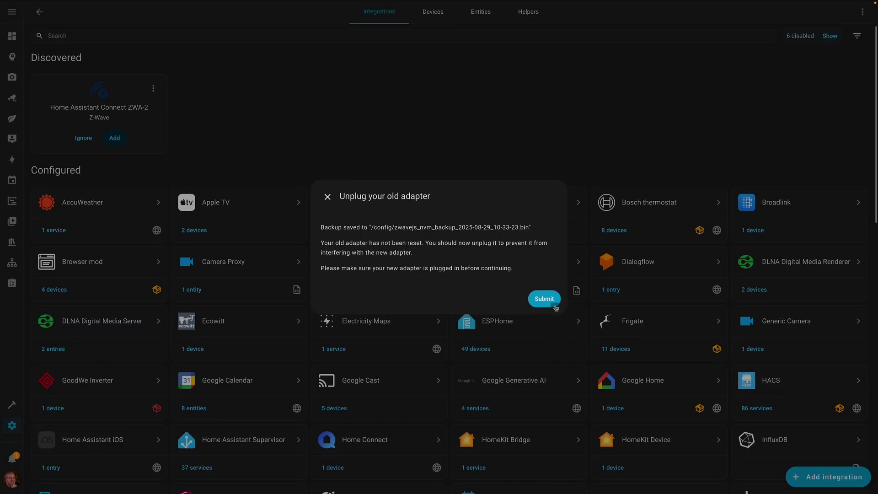
click(546, 302)
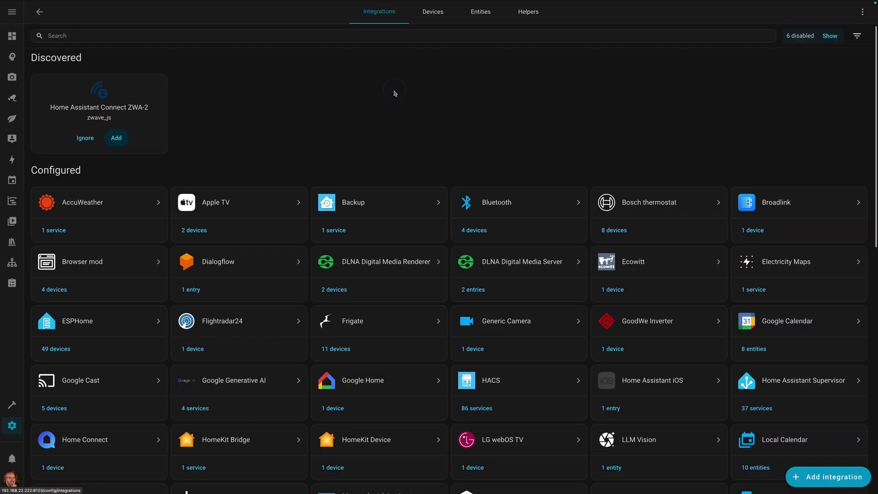
click(117, 139)
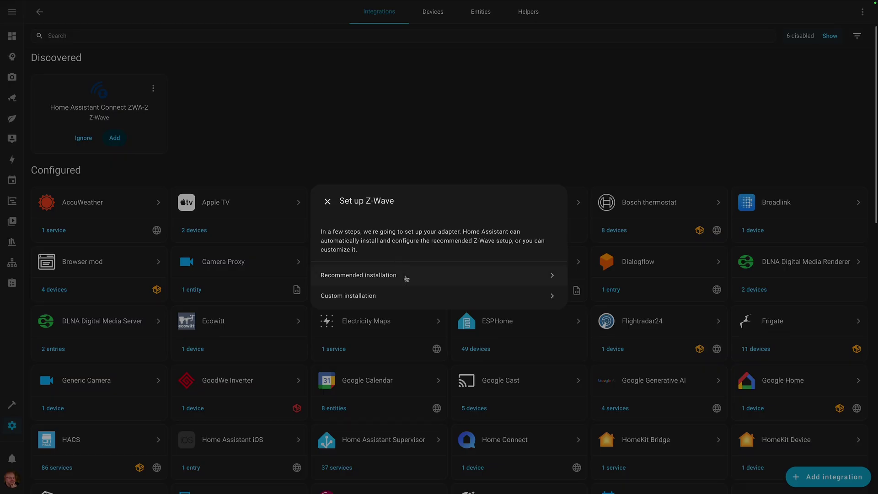
Step: Install Z-Wave on the Connect ZWA-2 with the recommended setup, without assigning an area
click(405, 276)
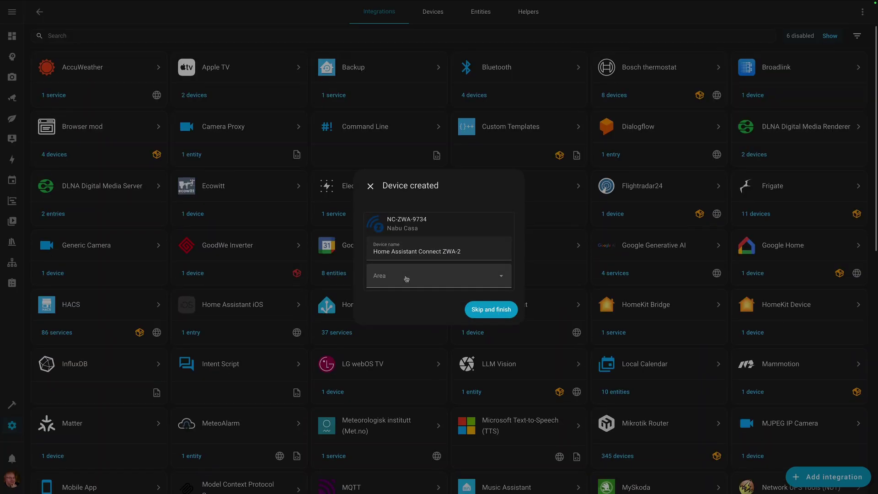
click(487, 311)
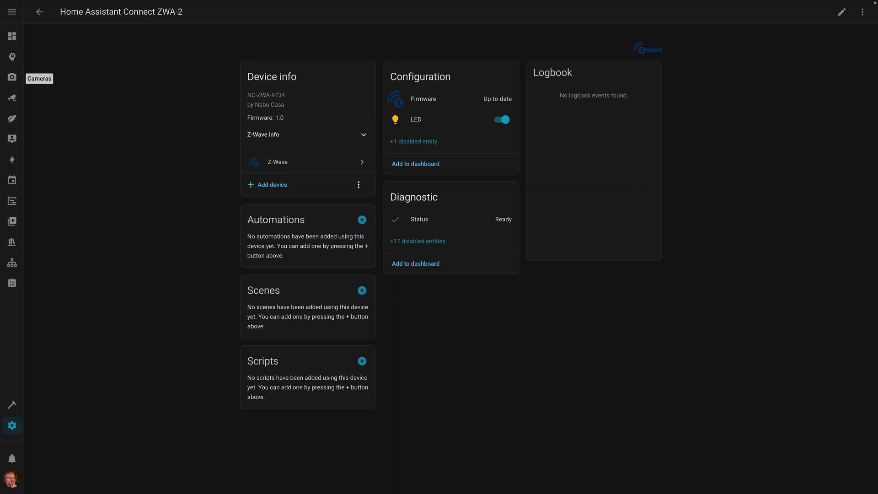
Step: Open the Z-Wave integration, check its Connect ZWA-2 device options, and open that device's page
click(39, 13)
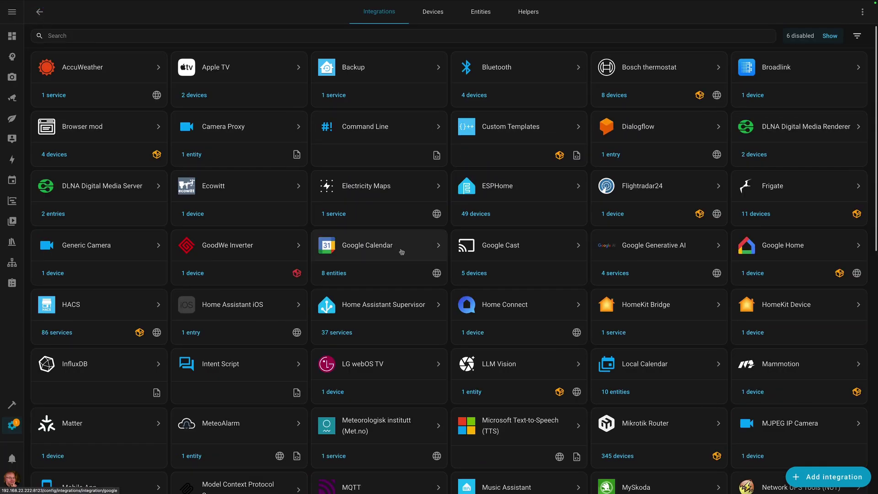
scroll(483, 314, down, 10)
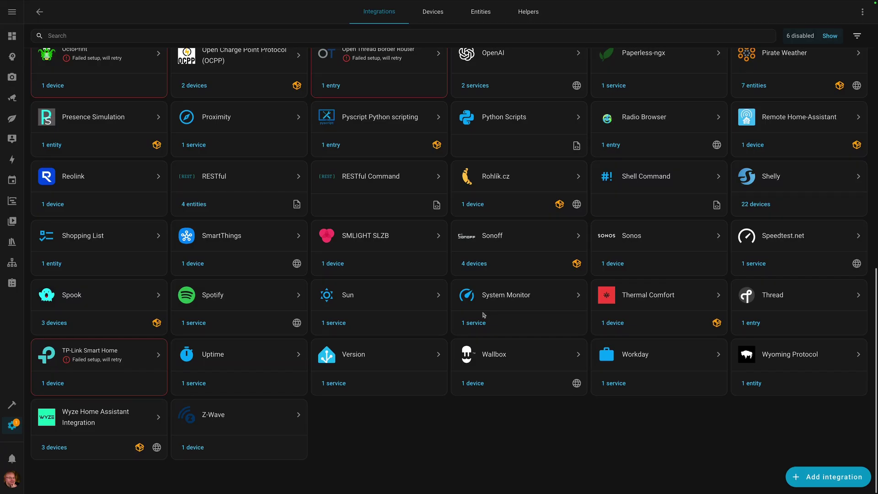
click(221, 424)
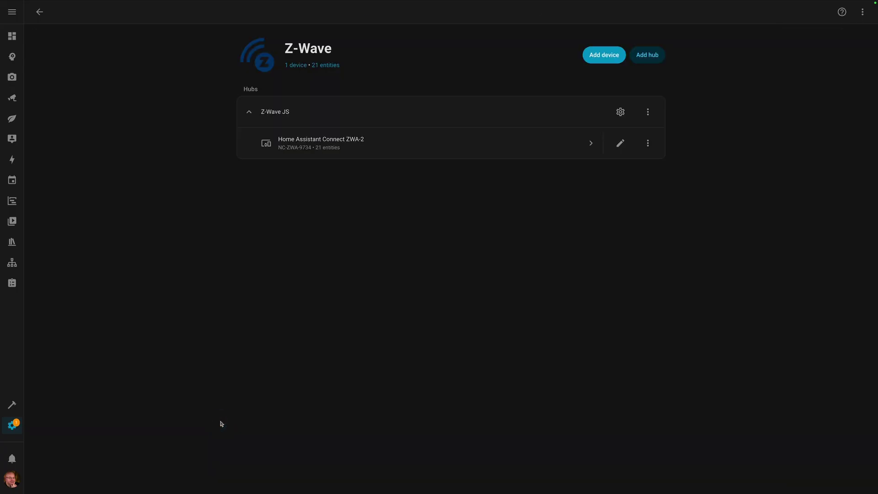
click(647, 144)
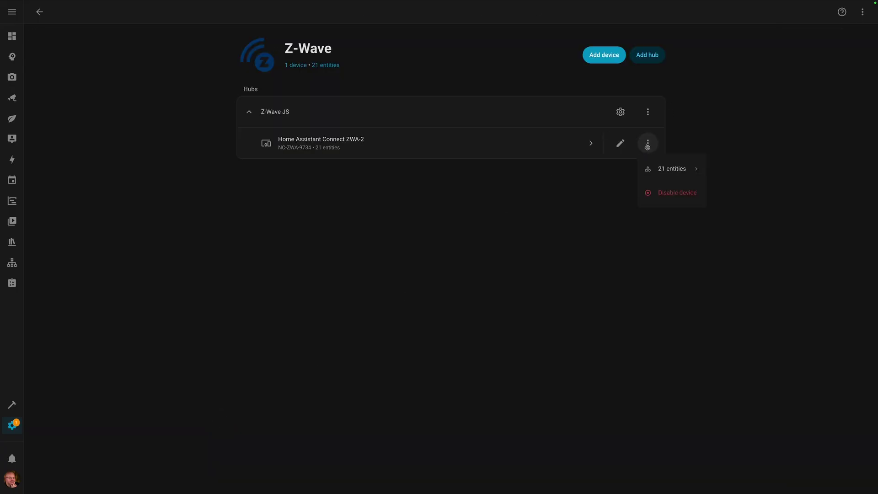
click(580, 146)
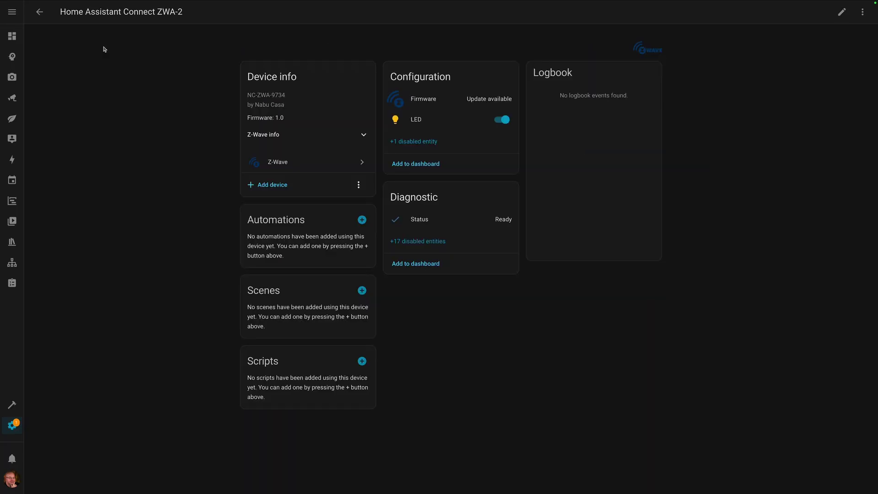
click(39, 12)
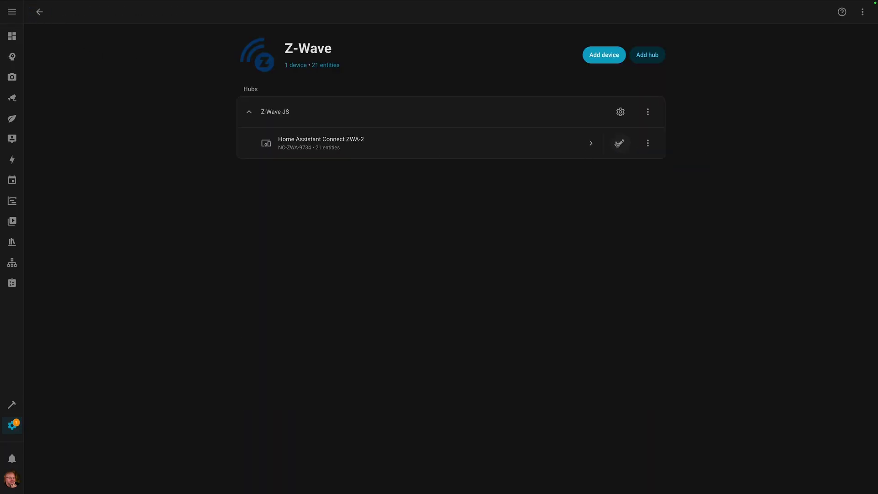
click(590, 145)
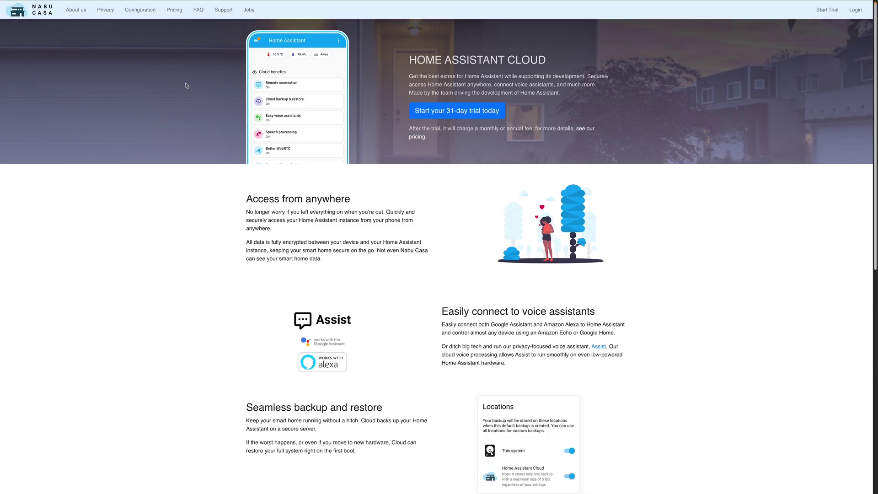
Step: Go from Nabu Casa Support's Connect ZWA-2 category to the 'Migrating an existing Z-Wave network' article
click(223, 10)
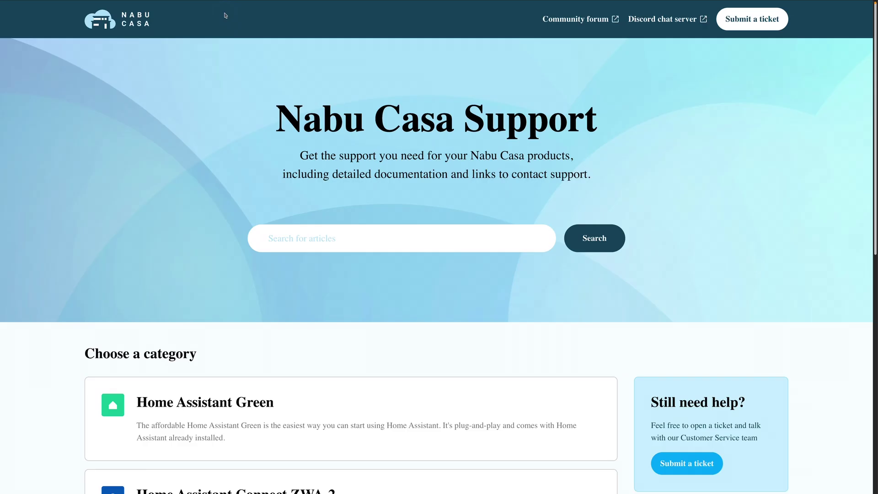
scroll(243, 215, down, 4)
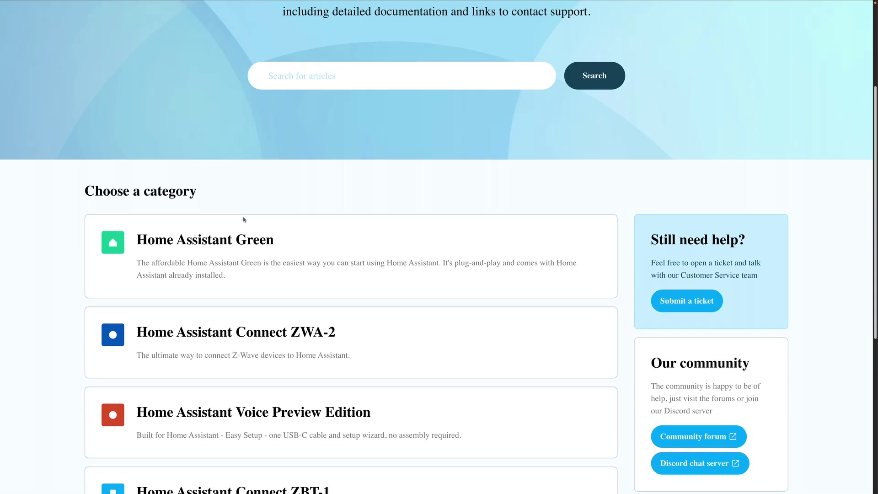
scroll(243, 219, down, 1)
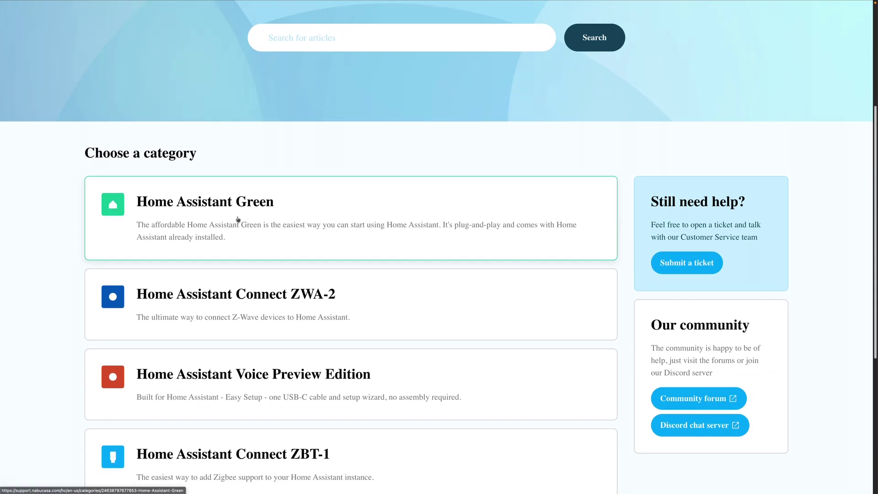
click(296, 299)
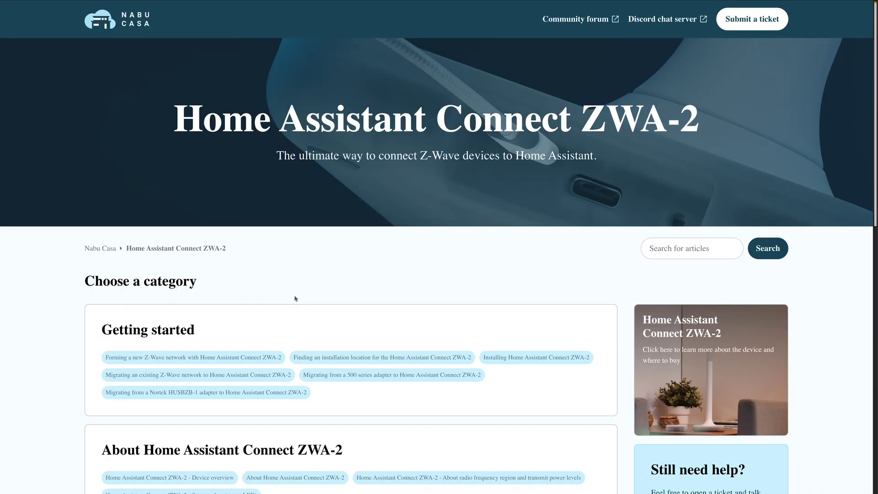
scroll(295, 298, down, 4)
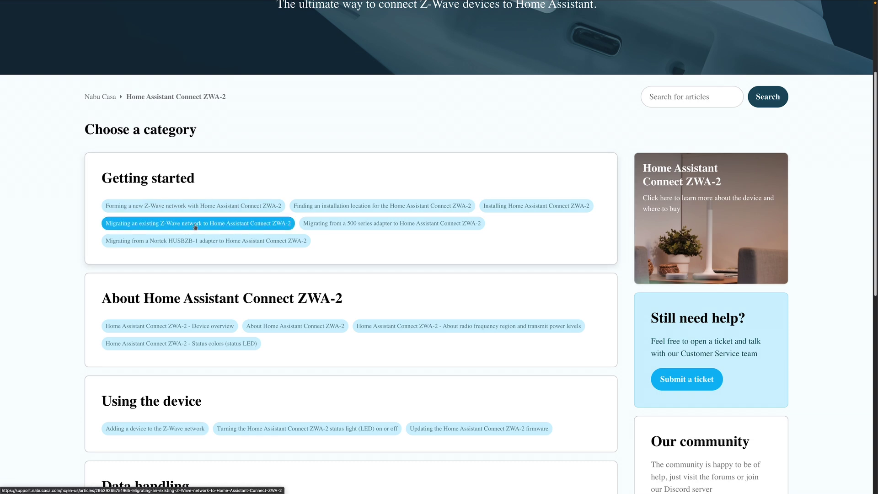
click(195, 226)
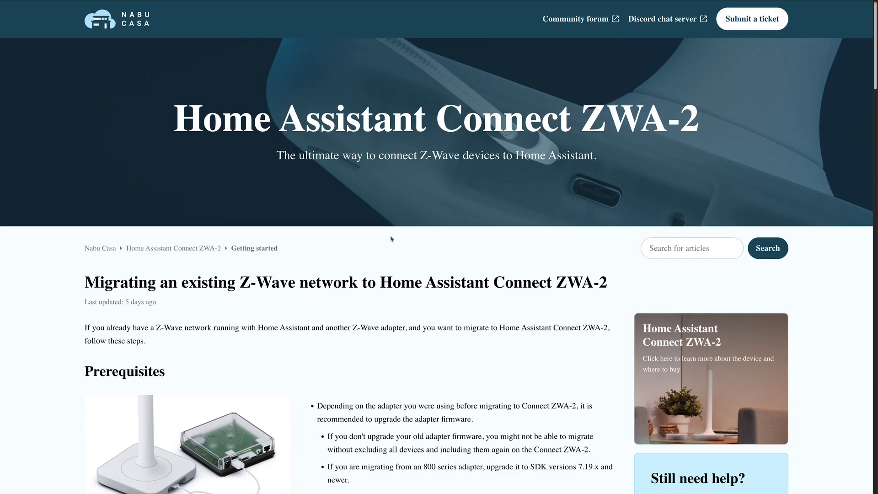
scroll(392, 238, down, 5)
scroll(392, 238, down, 1)
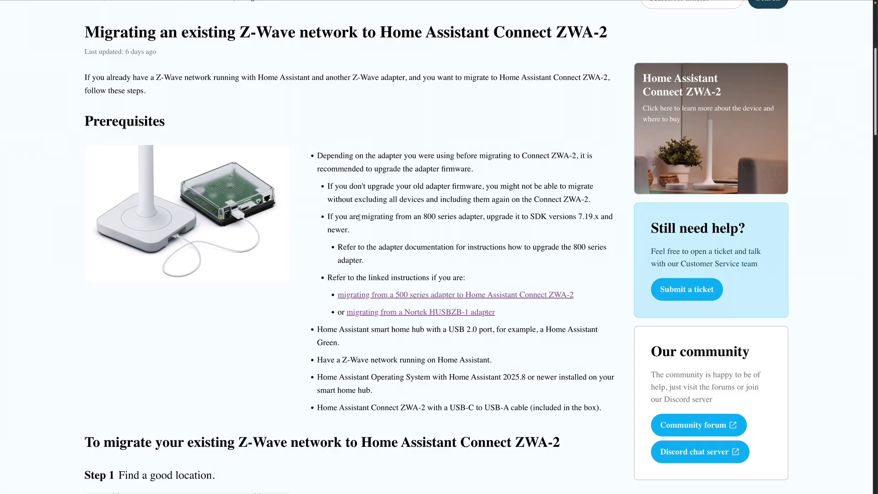
key(ctrl+Tab)
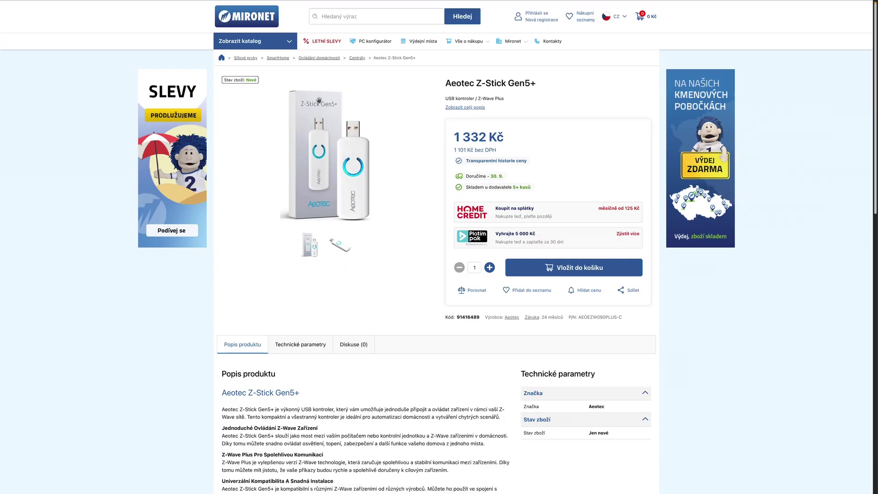
key(ctrl+shift+Tab)
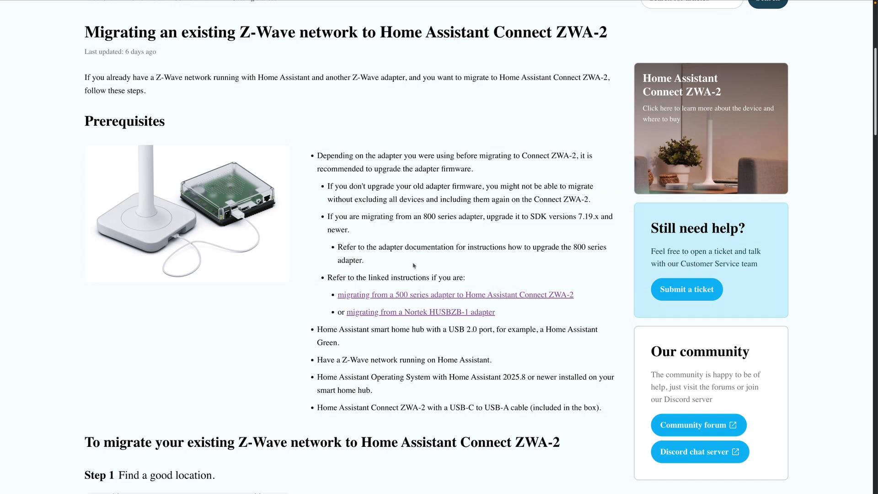
key(ctrl+shift+Tab)
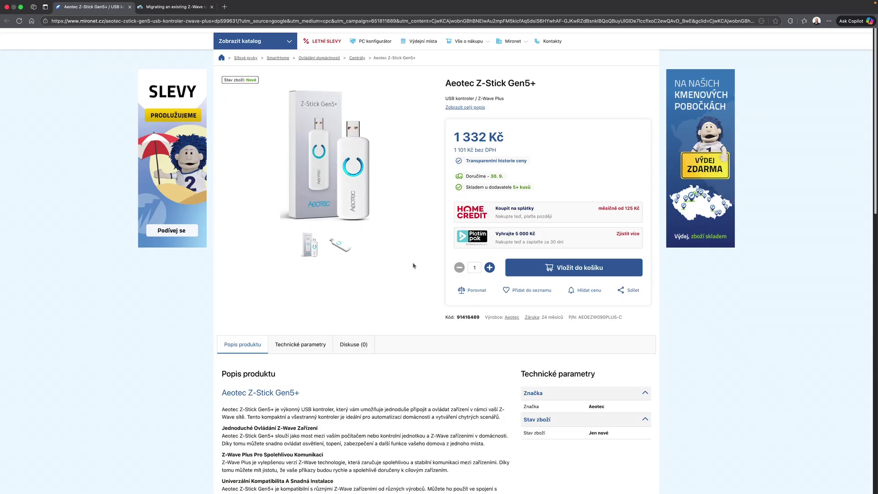
key(ctrl+Tab)
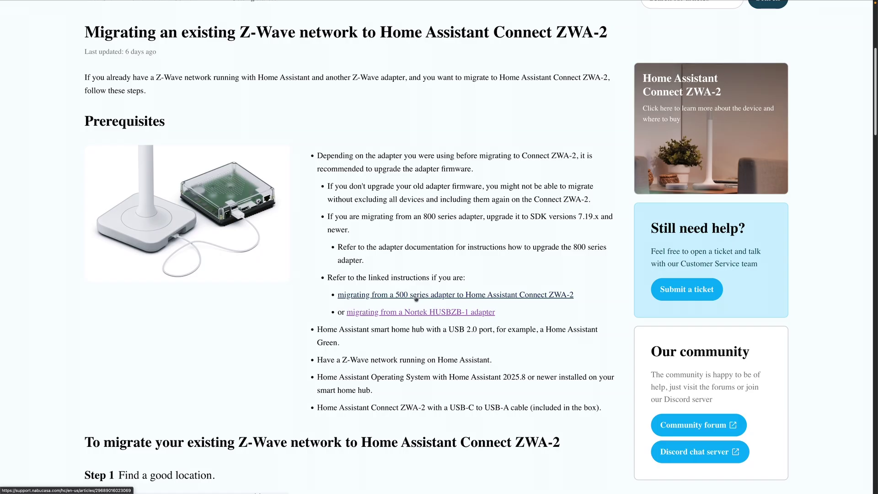
Step: Scroll the migration guide down to Scenario 2 for Z-Wave JS UI users
scroll(414, 296, down, 5)
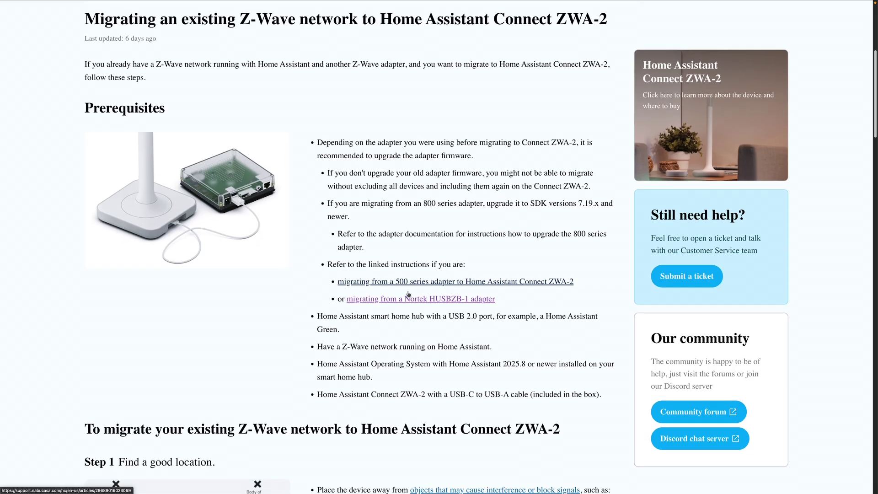
scroll(408, 293, down, 3)
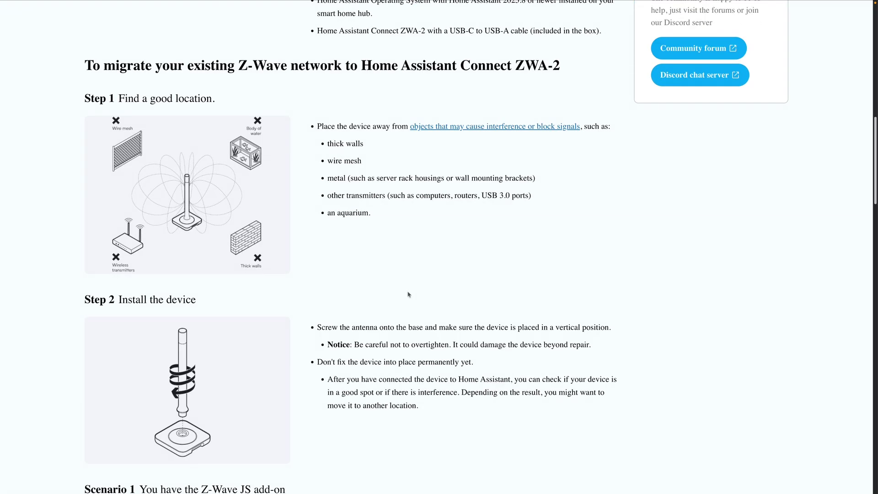
scroll(409, 294, up, 1)
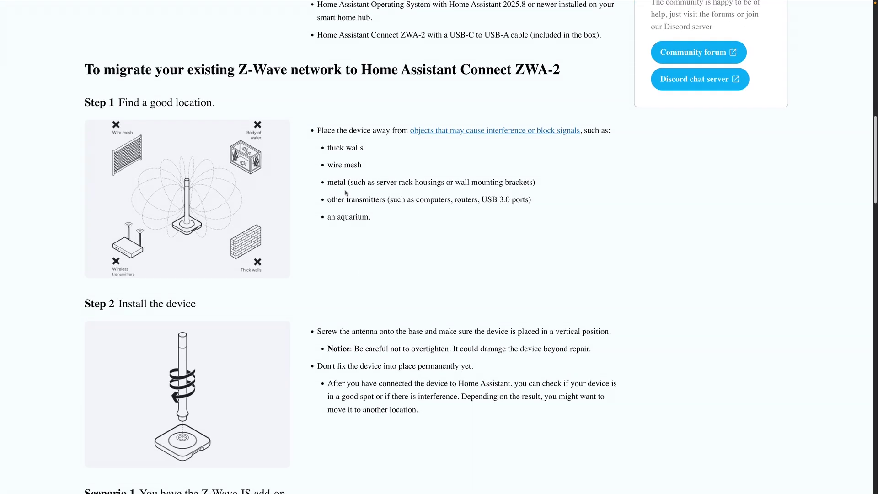
scroll(415, 110, down, 5)
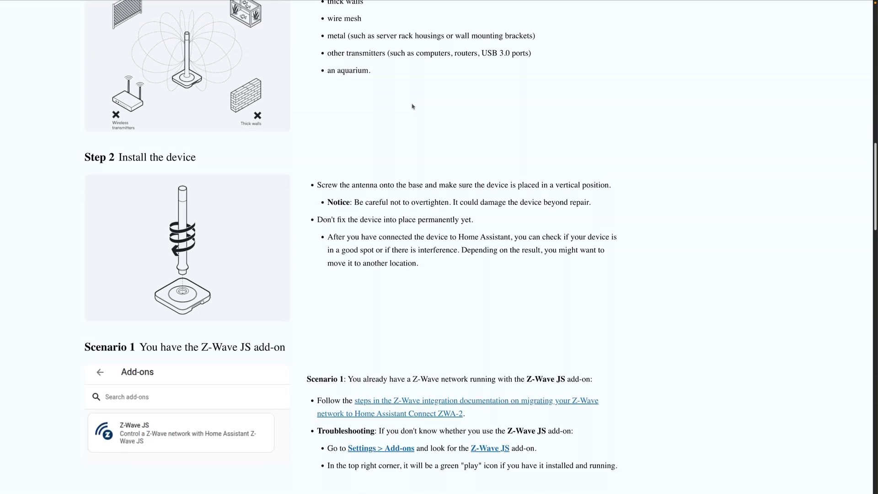
scroll(415, 109, down, 3)
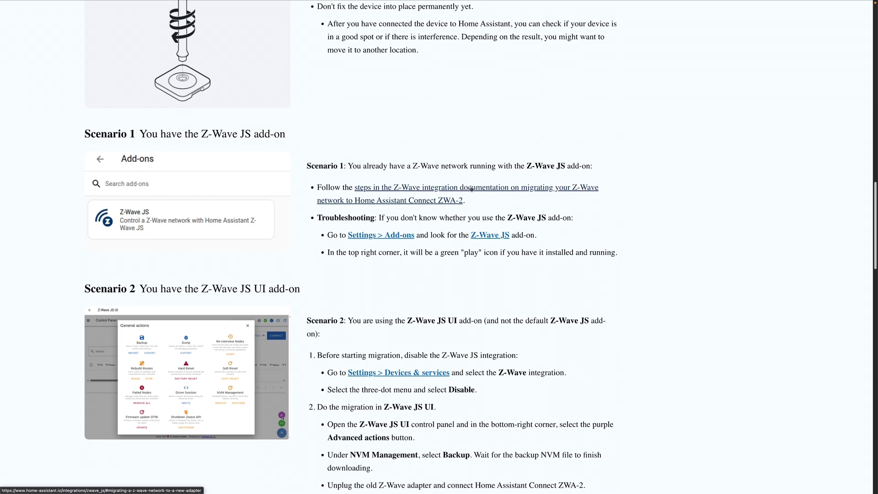
scroll(471, 188, down, 3)
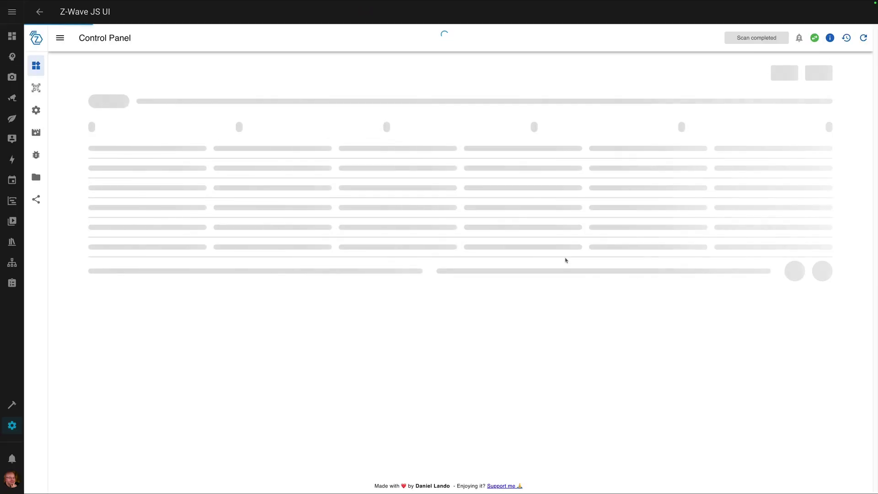
scroll(515, 261, down, 2)
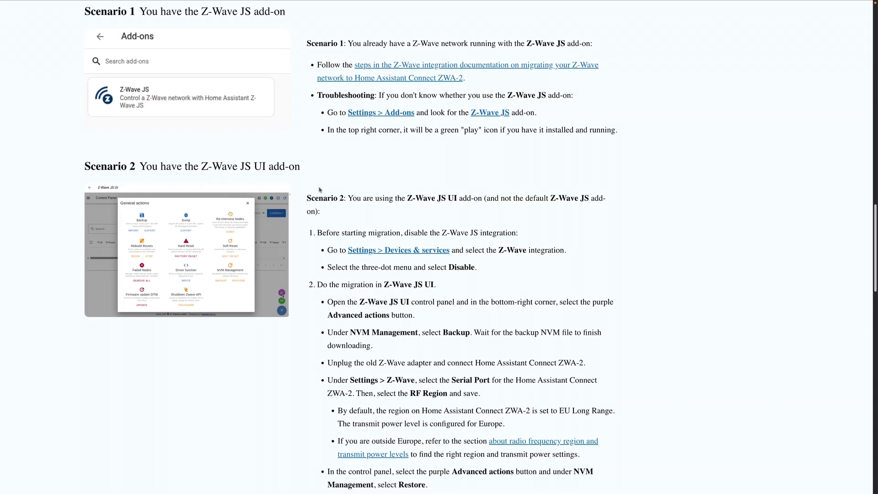
scroll(345, 198, down, 1)
scroll(346, 198, down, 3)
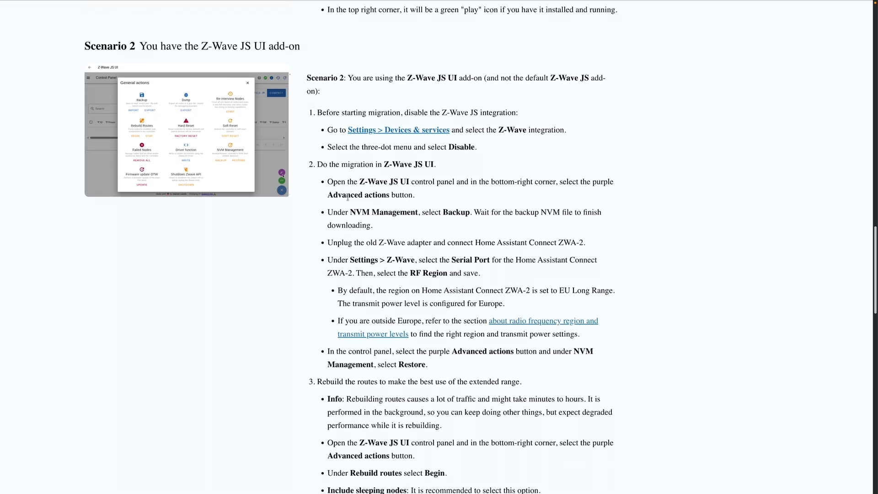
scroll(348, 198, down, 1)
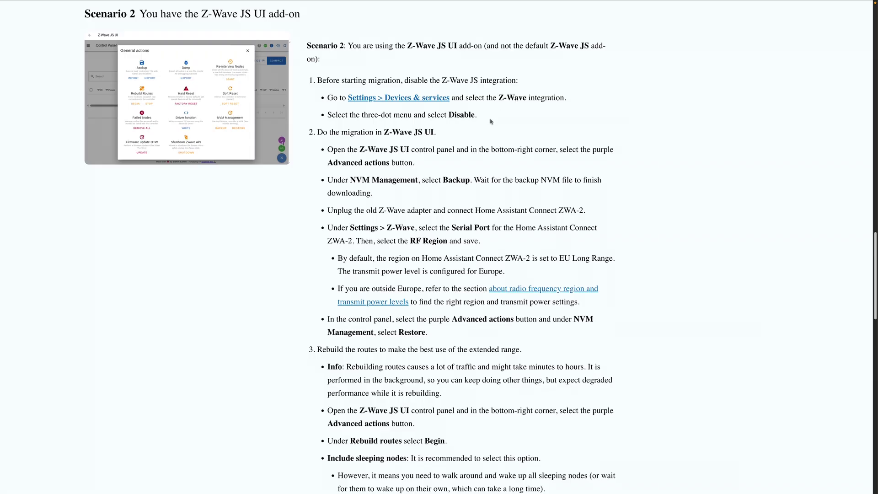
scroll(491, 121, down, 2)
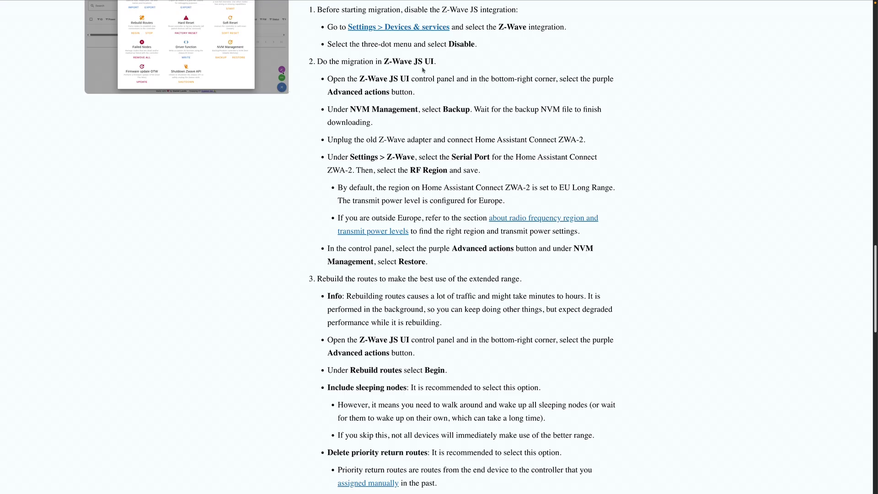
scroll(431, 75, down, 1)
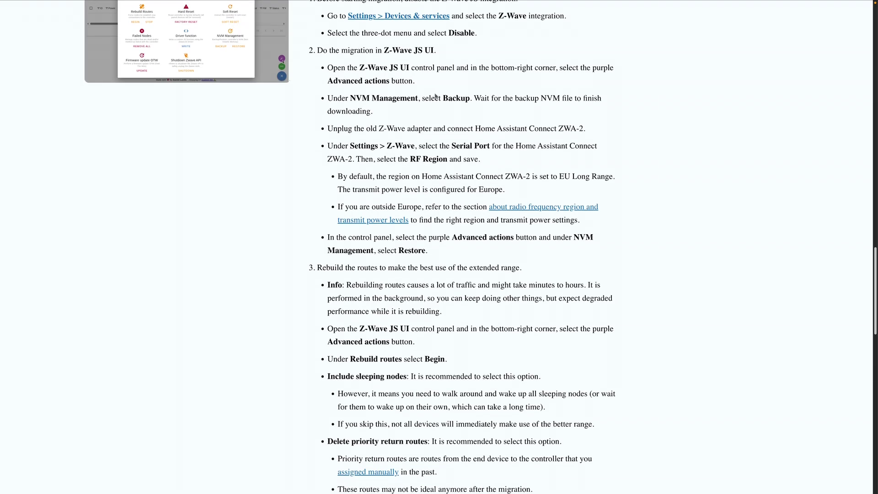
scroll(435, 97, down, 1)
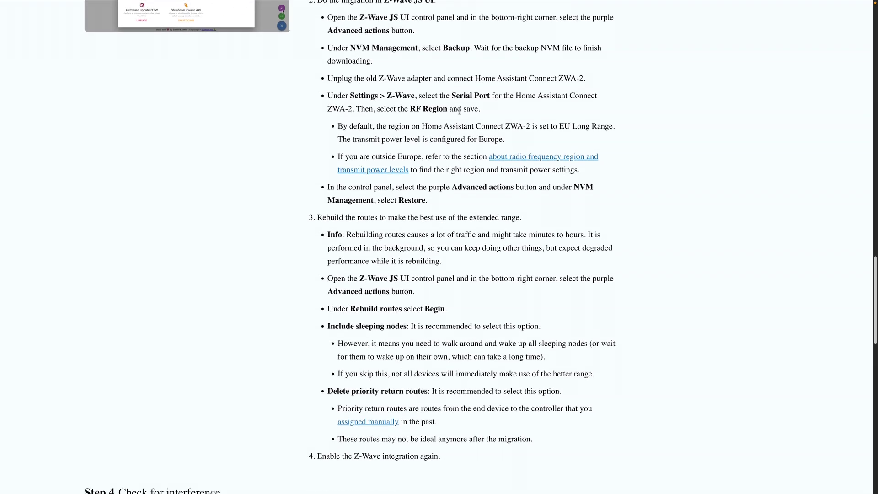
scroll(451, 124, down, 1)
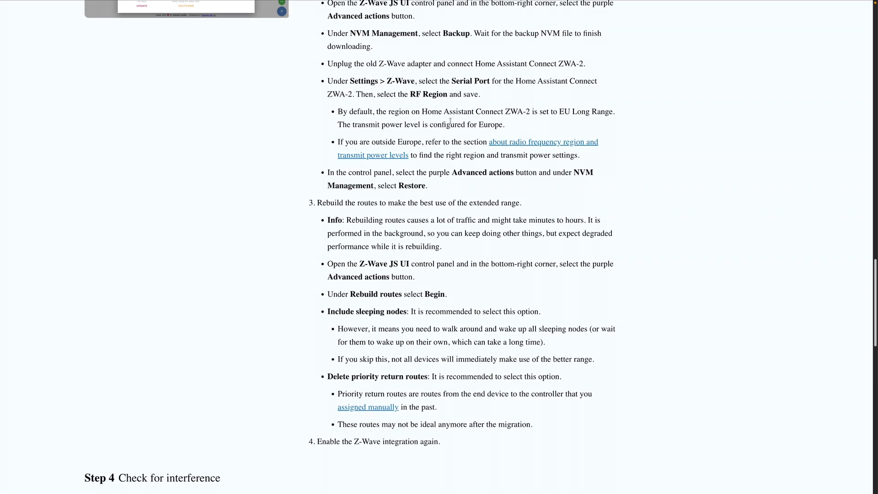
scroll(450, 121, down, 1)
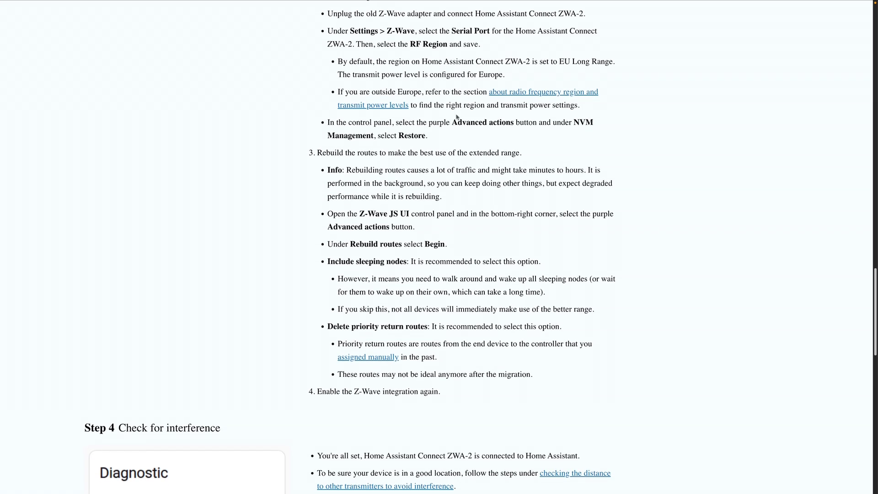
scroll(503, 133, down, 1)
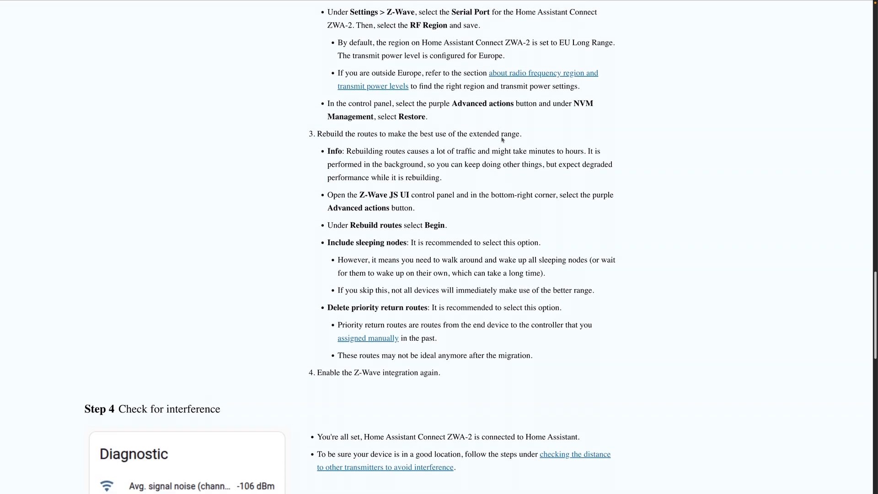
scroll(502, 140, down, 1)
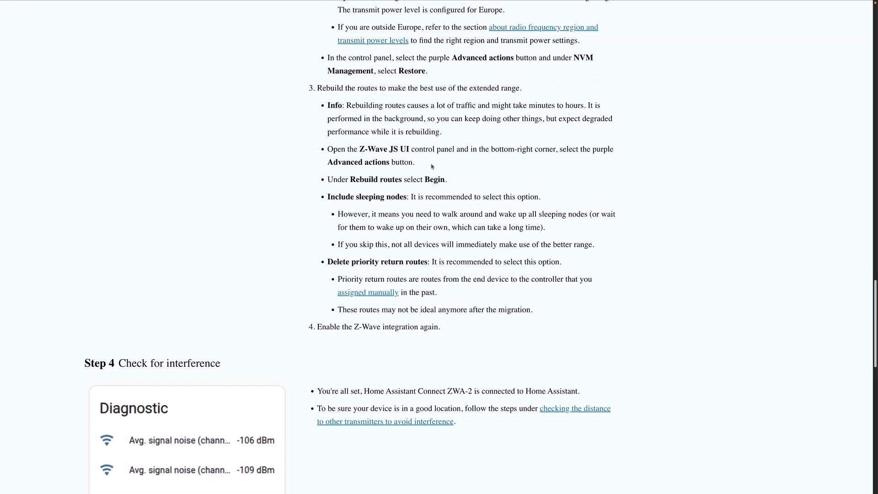
scroll(432, 167, down, 1)
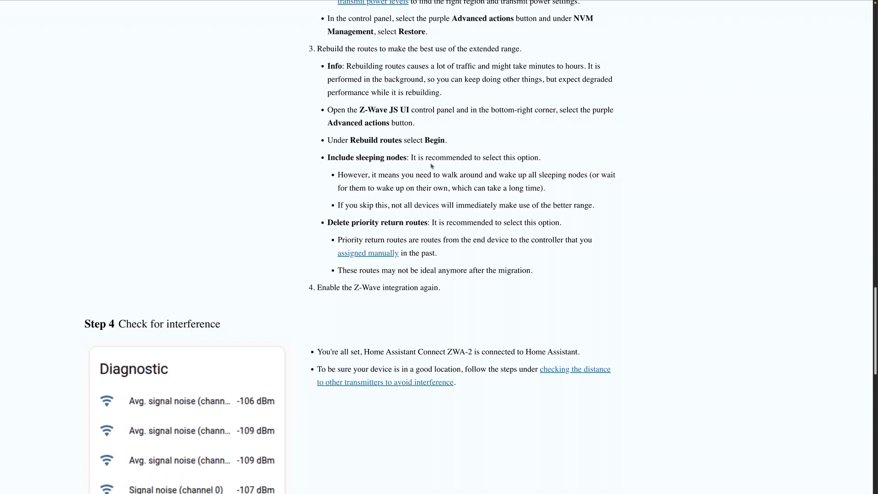
scroll(432, 166, down, 2)
scroll(432, 166, down, 8)
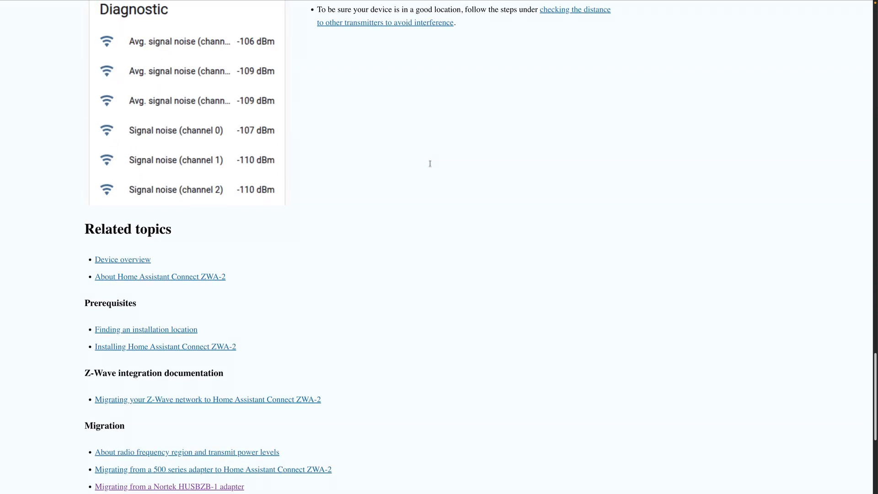
scroll(431, 166, up, 10)
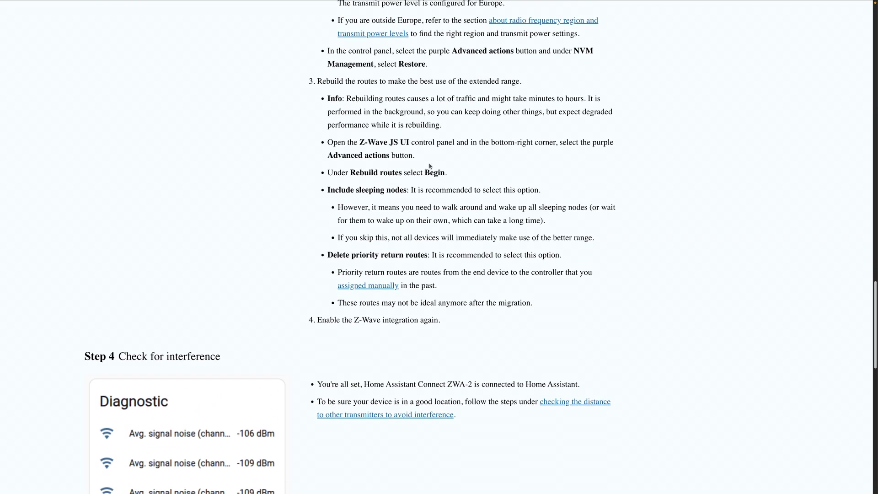
scroll(430, 166, up, 2)
scroll(428, 164, up, 3)
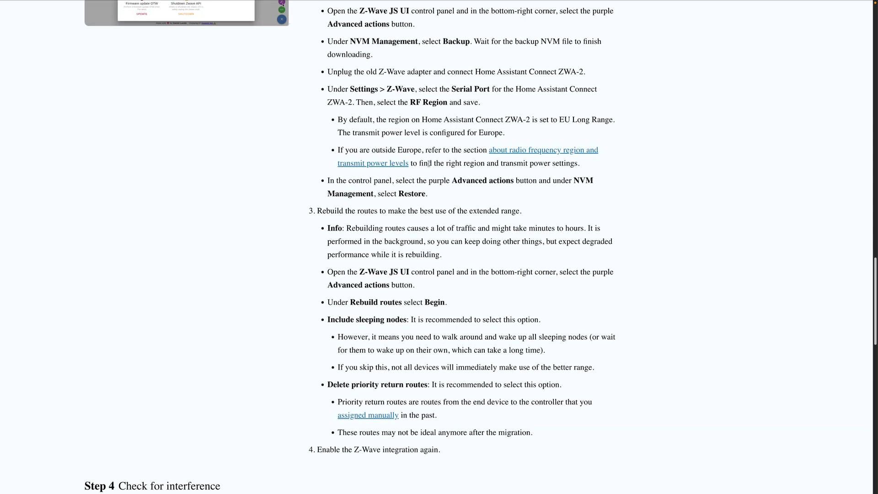
scroll(426, 166, up, 2)
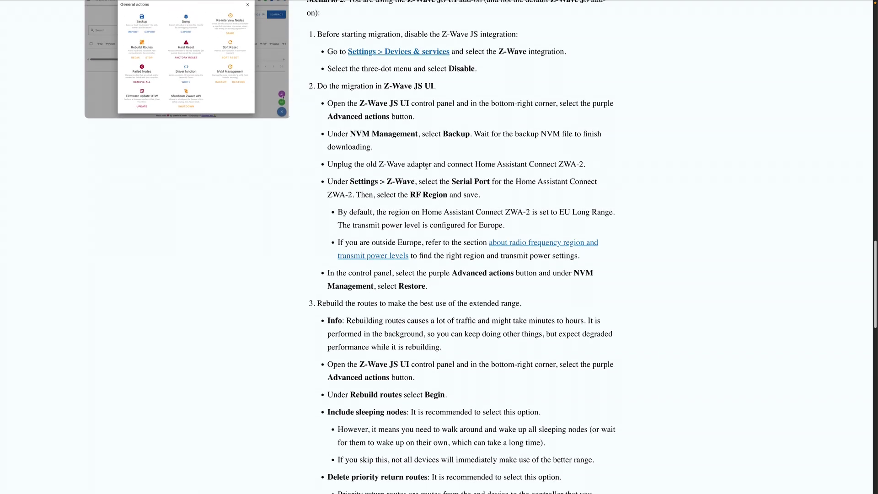
scroll(425, 169, up, 2)
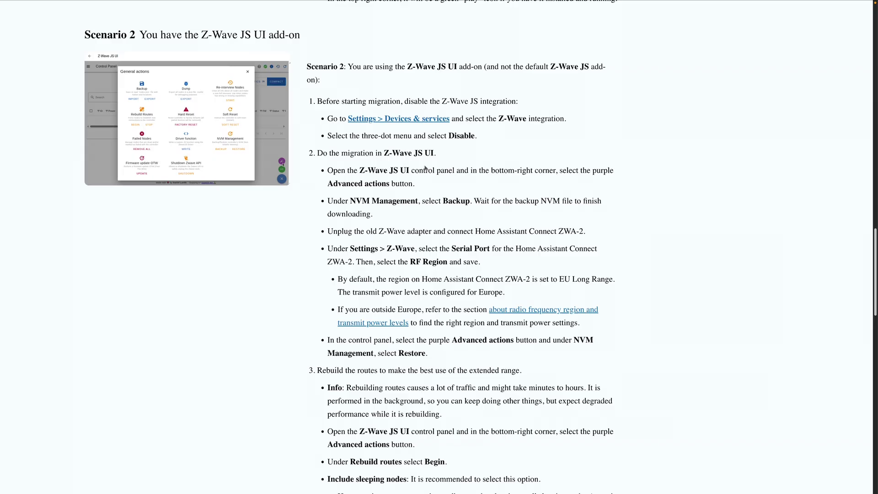
scroll(425, 165, up, 1)
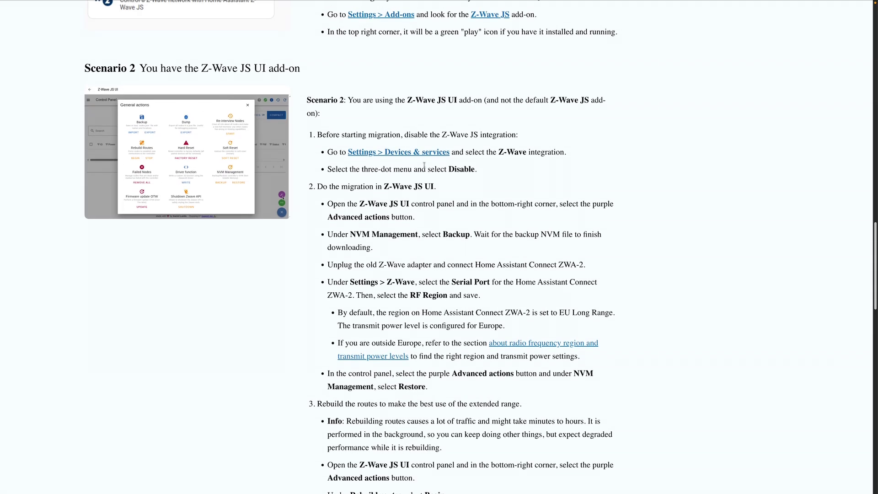
scroll(425, 168, up, 1)
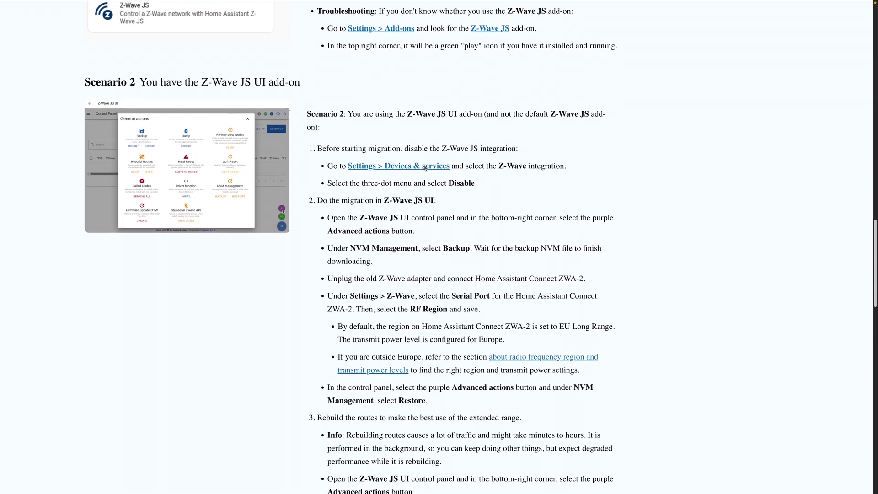
scroll(425, 168, up, 1)
scroll(425, 168, up, 1)
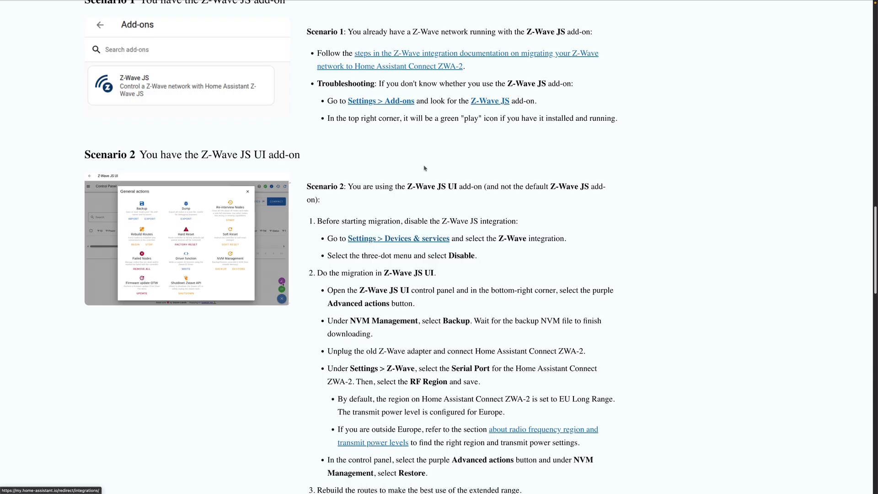
scroll(424, 166, up, 1)
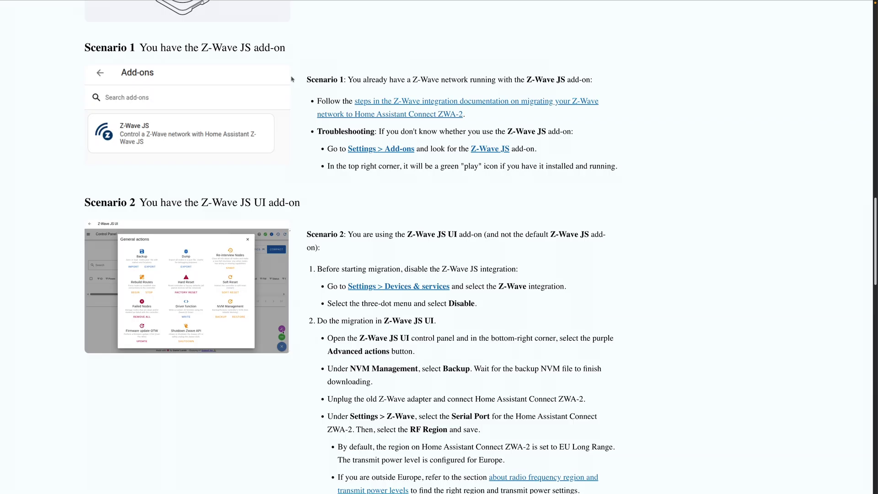
scroll(350, 96, down, 1)
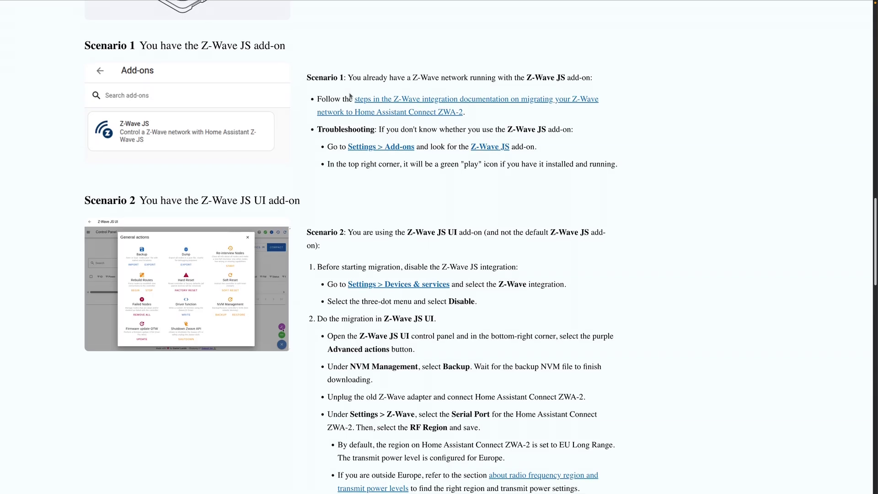
scroll(350, 94, down, 1)
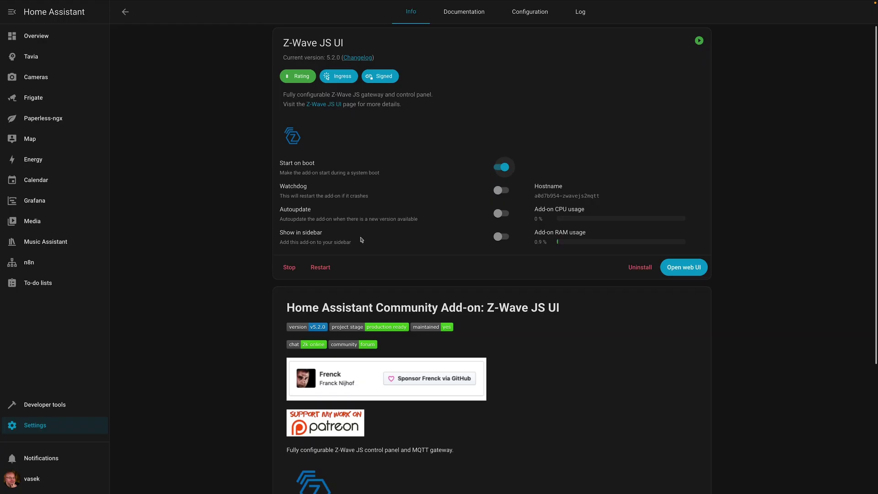
Step: Stop the Z-Wave JS UI add-on, disable Start on boot, and show disabled and ignored integrations
click(287, 271)
click(502, 169)
key(alt+Left)
click(461, 73)
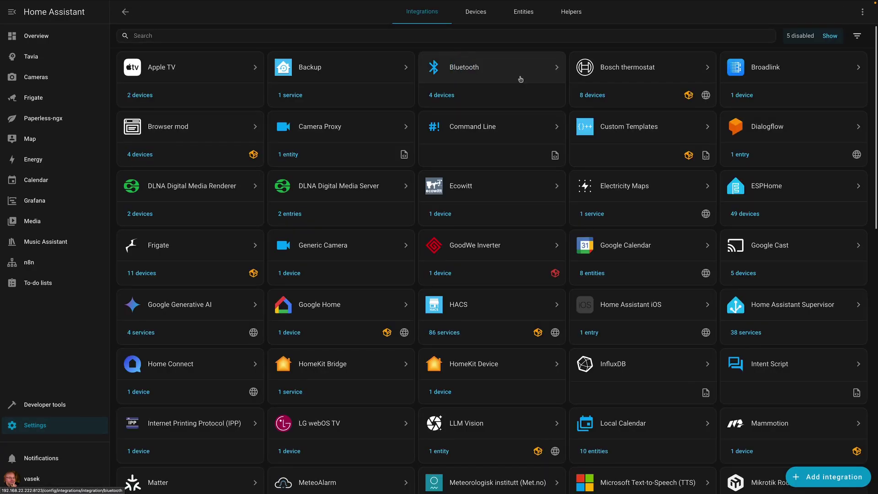
click(830, 36)
click(857, 35)
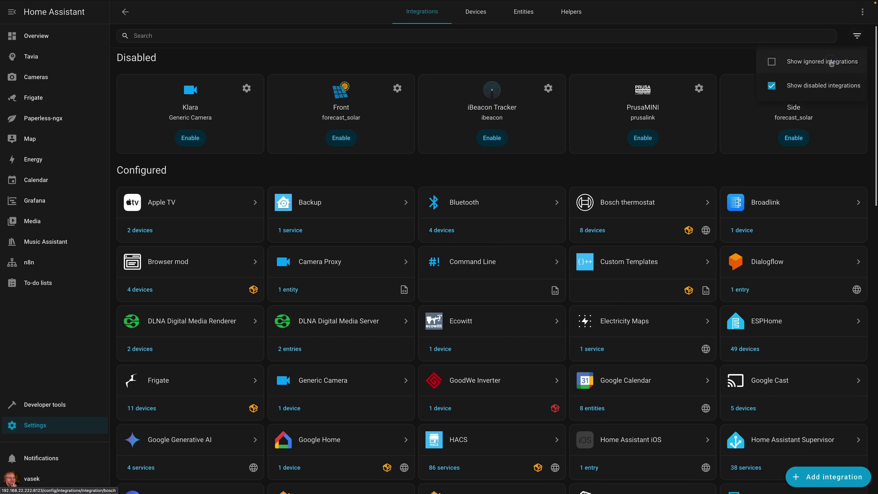
click(831, 63)
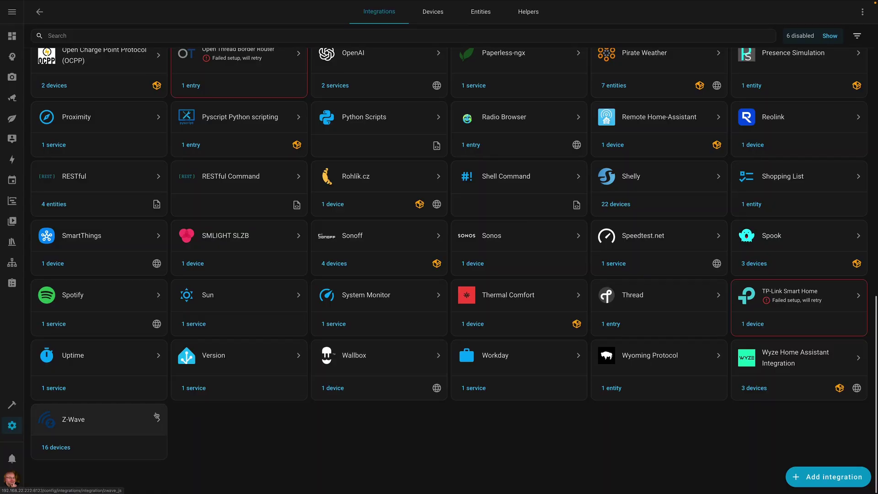
click(113, 422)
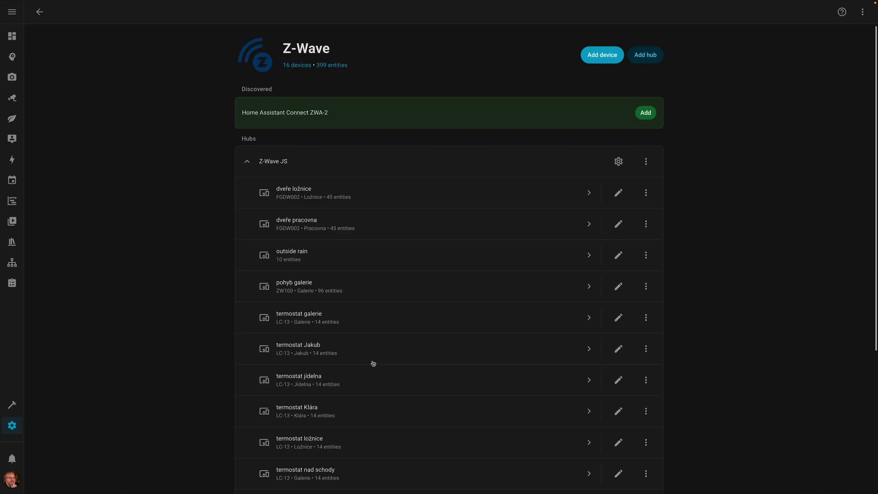
scroll(386, 366, down, 1)
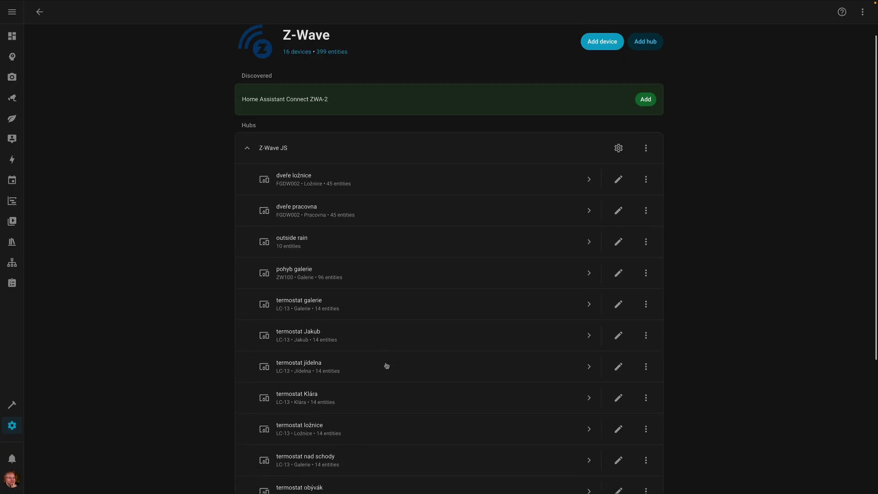
scroll(386, 366, down, 1)
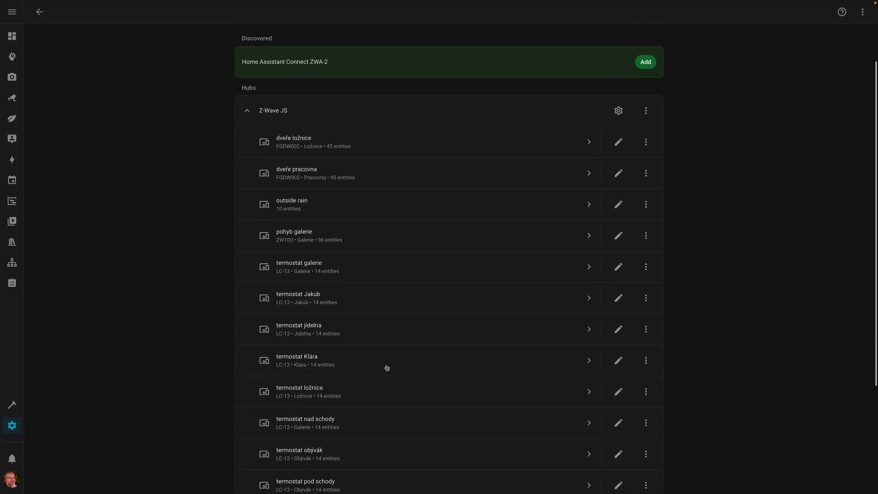
scroll(386, 367, down, 1)
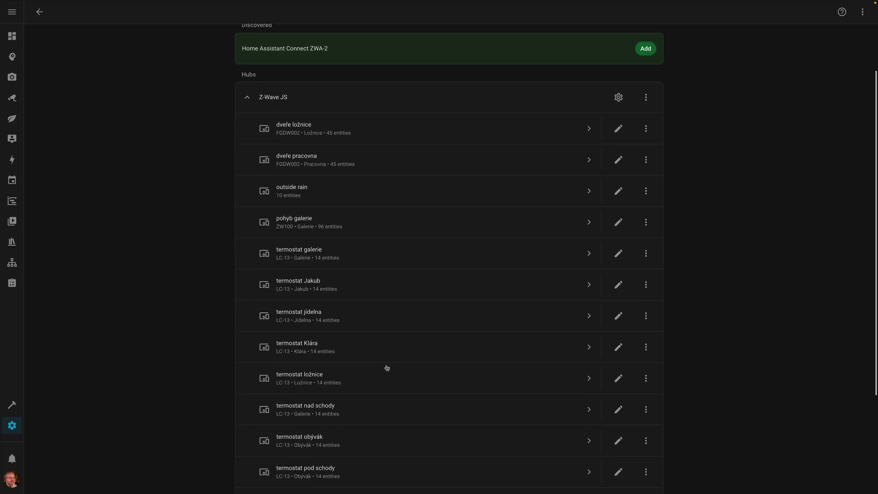
scroll(387, 367, down, 1)
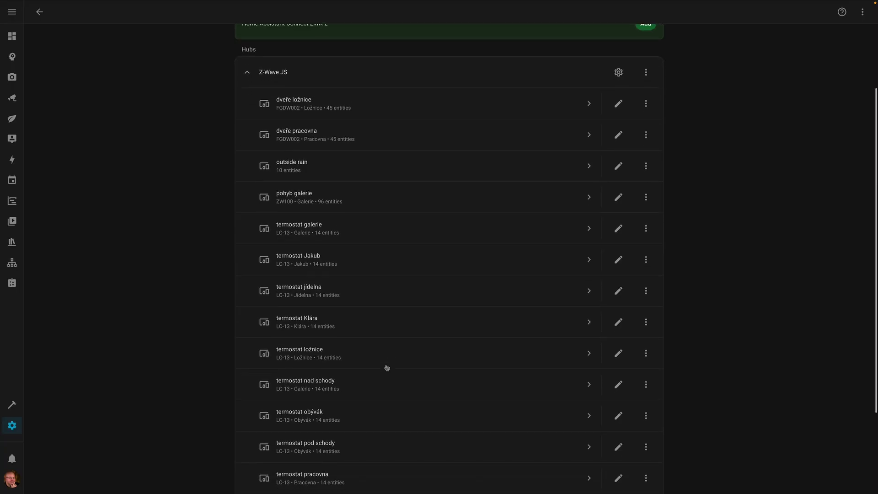
scroll(386, 369, down, 5)
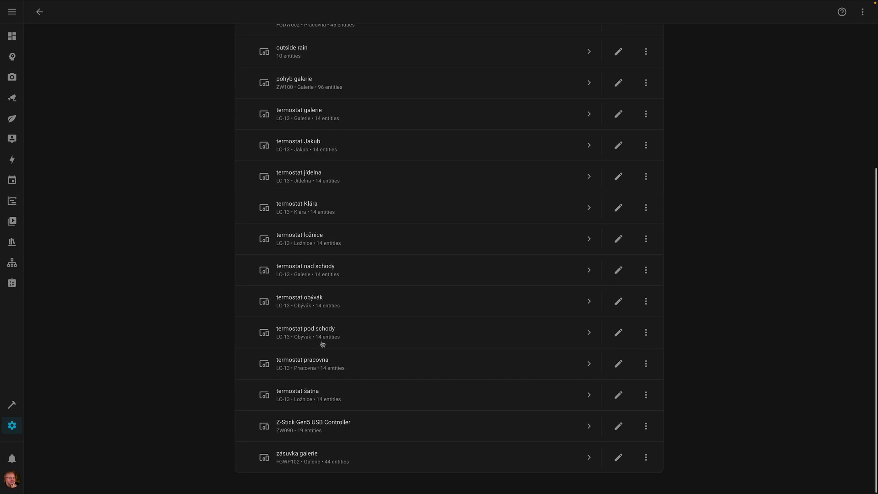
scroll(322, 343, up, 5)
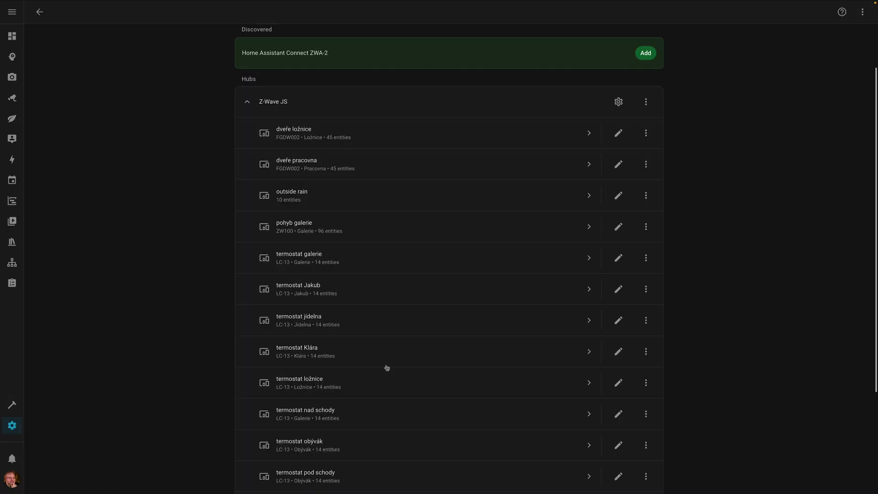
scroll(386, 368, down, 2)
scroll(386, 368, down, 1)
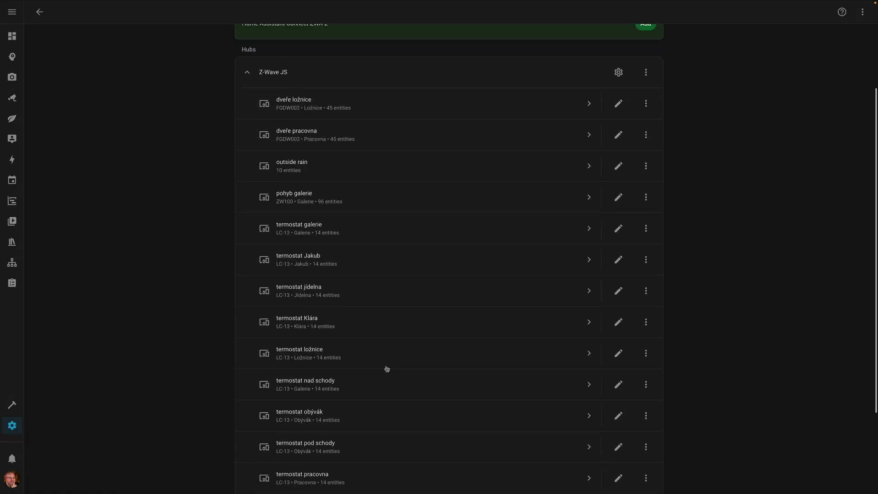
scroll(387, 368, down, 2)
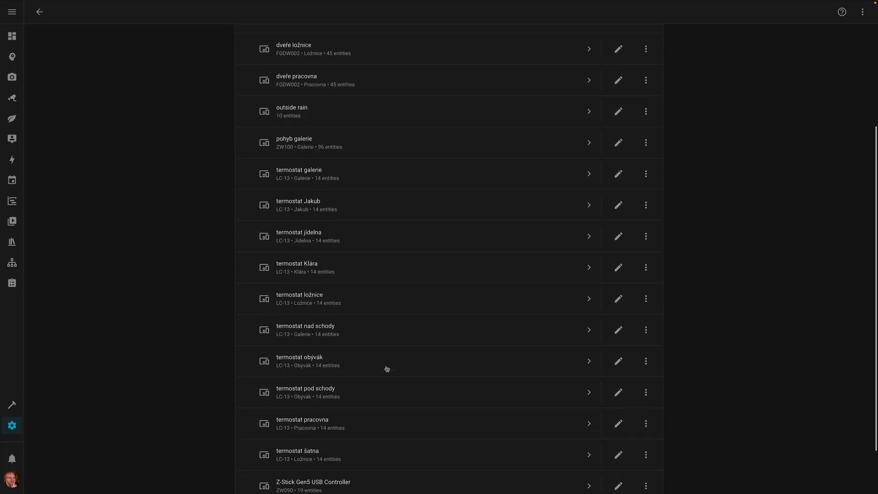
scroll(386, 368, down, 2)
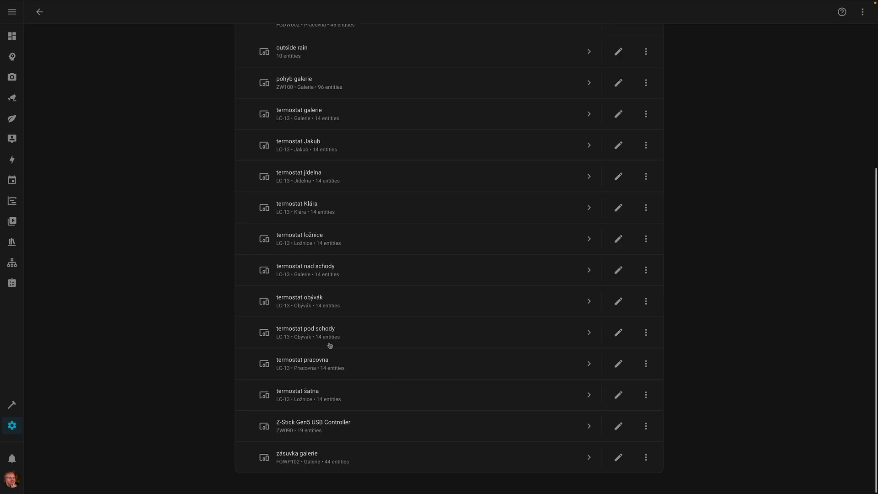
scroll(322, 344, up, 5)
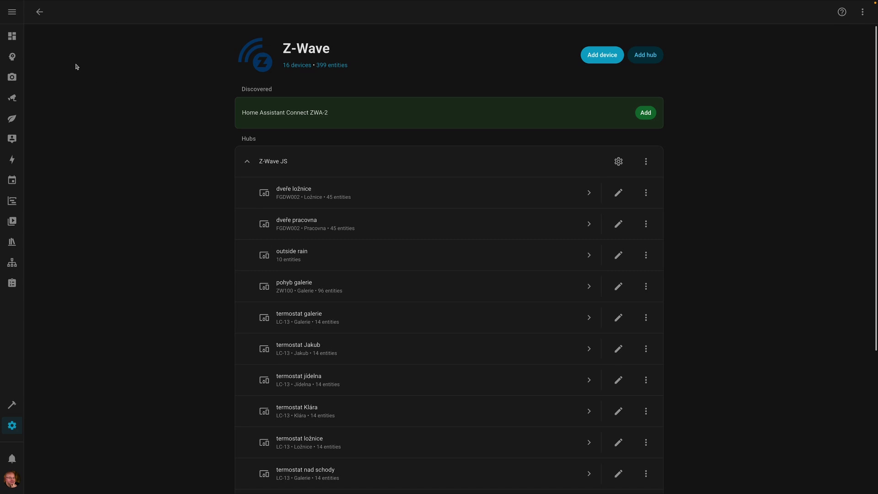
Step: Retry migrating Z-Wave to the discovered Connect ZWA-2, which reports the old adapter's SDK is below 6.61
click(46, 19)
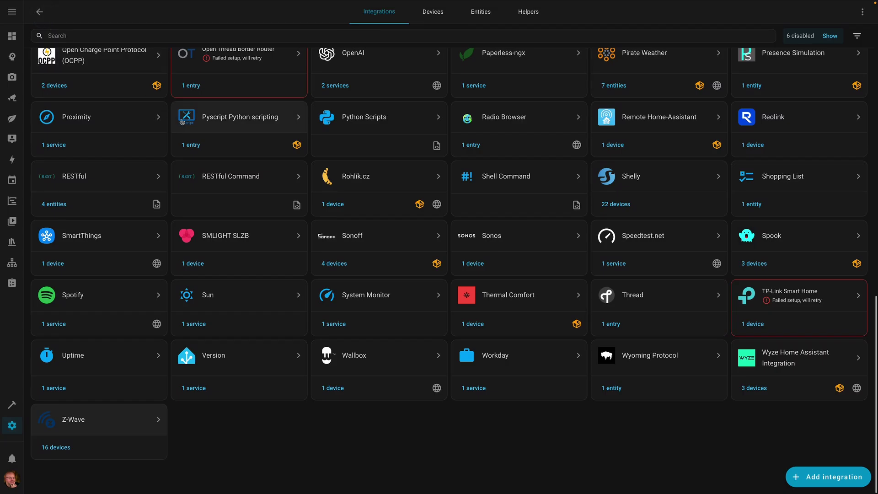
scroll(164, 126, up, 15)
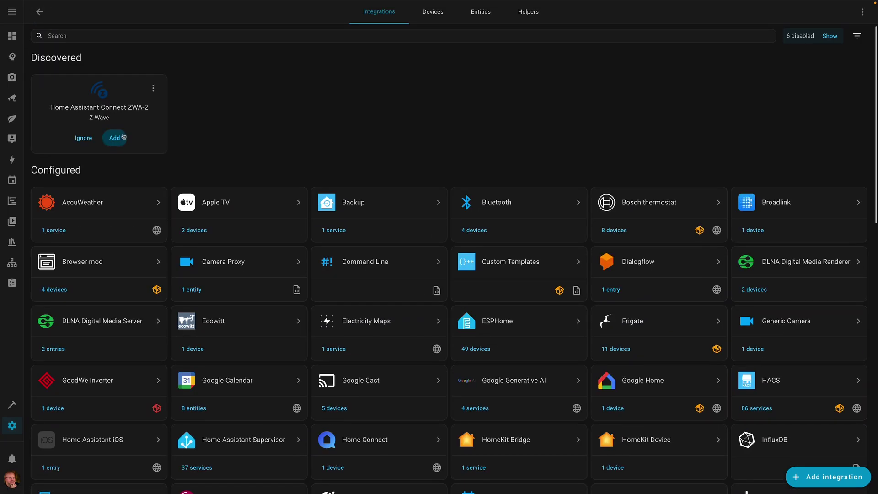
click(122, 137)
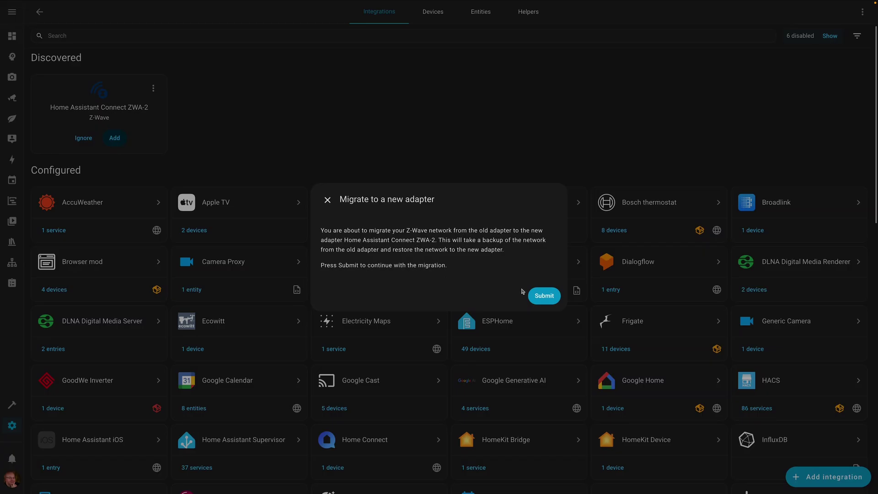
click(543, 297)
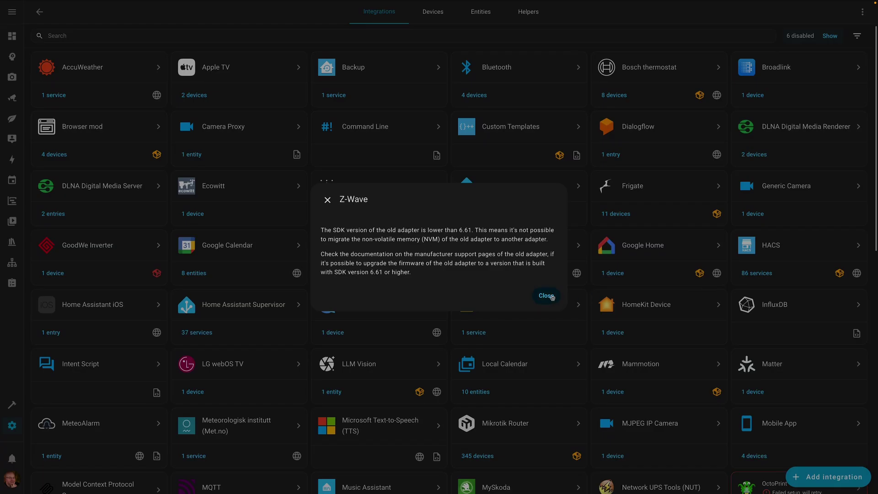
Step: Dismiss the warning that the old adapter's SDK is too old to migrate
click(552, 296)
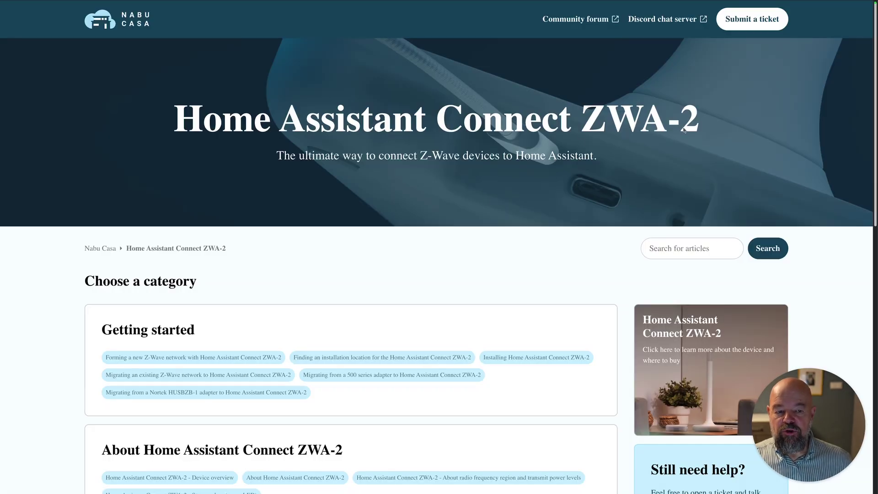
Step: Follow the migration article's 500-series adapter guide to Aeotec's Z-Stick Gen5+ V1.02 firmware update article
scroll(349, 255, down, 3)
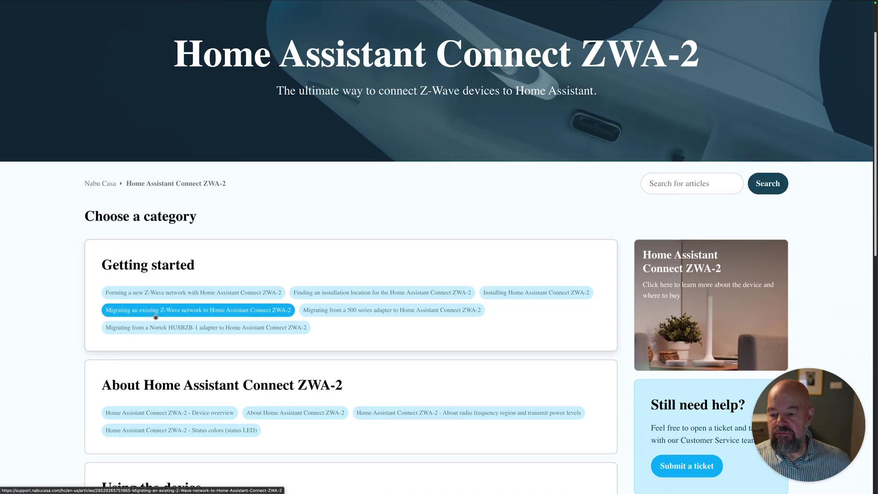
click(192, 315)
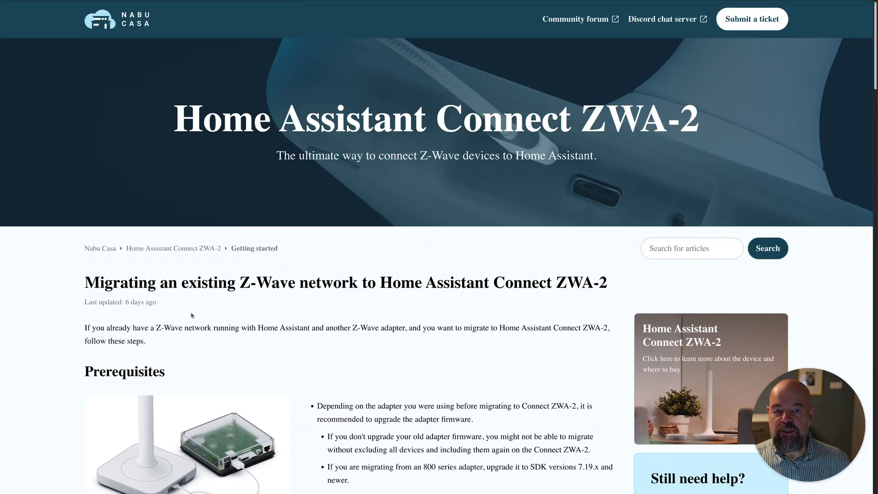
scroll(326, 262, down, 5)
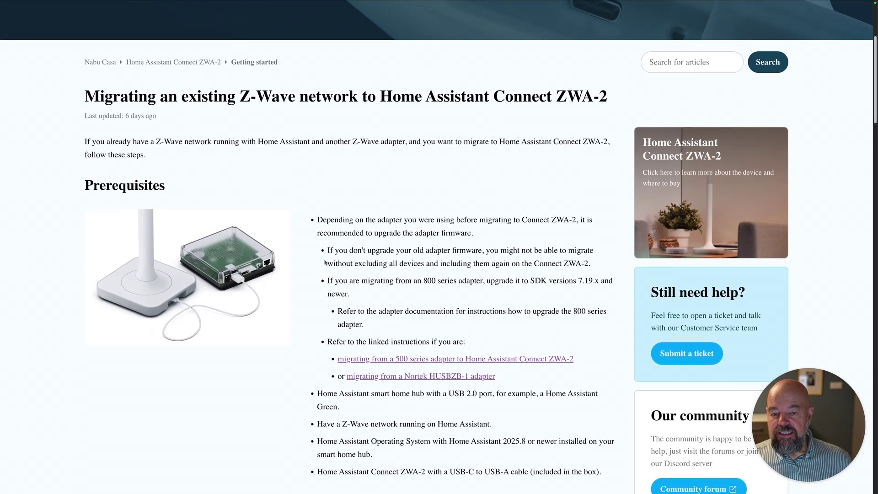
scroll(326, 264, down, 3)
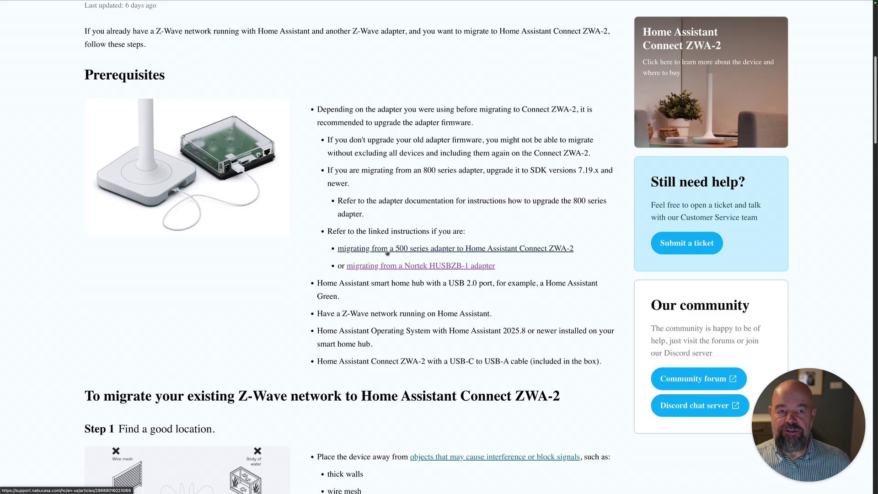
click(387, 251)
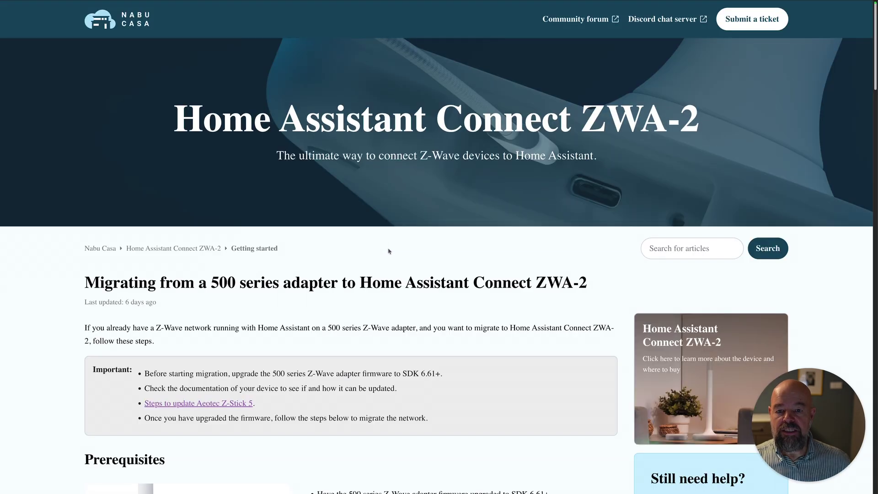
scroll(375, 254, down, 3)
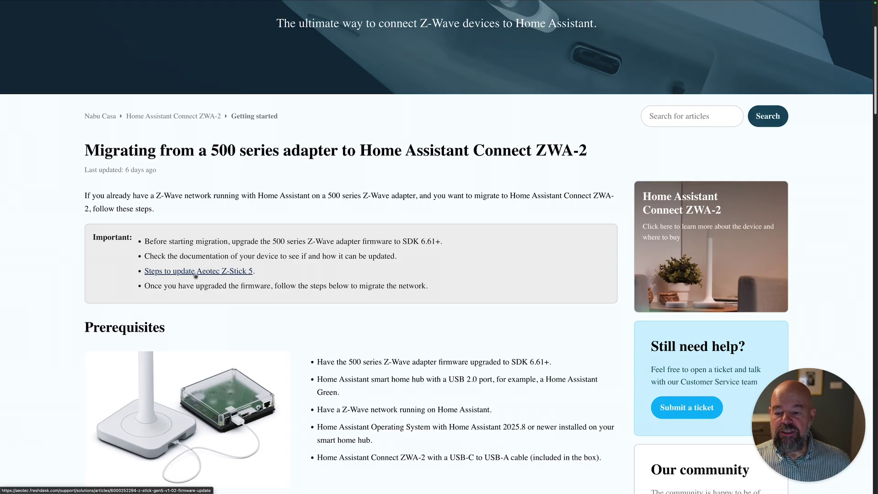
click(218, 273)
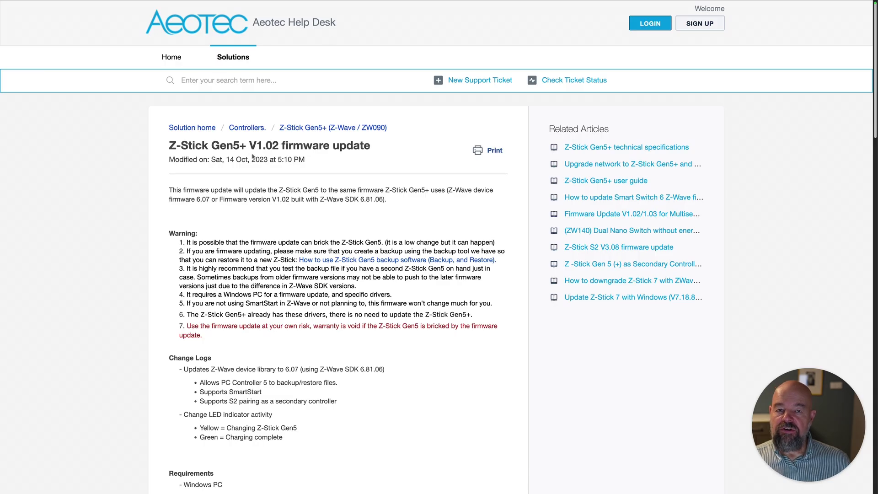
scroll(278, 158, down, 1)
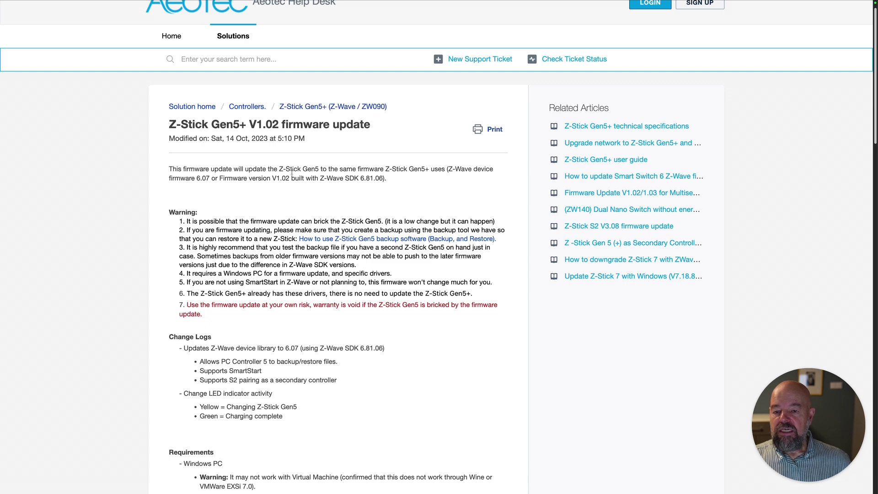
scroll(294, 205, down, 3)
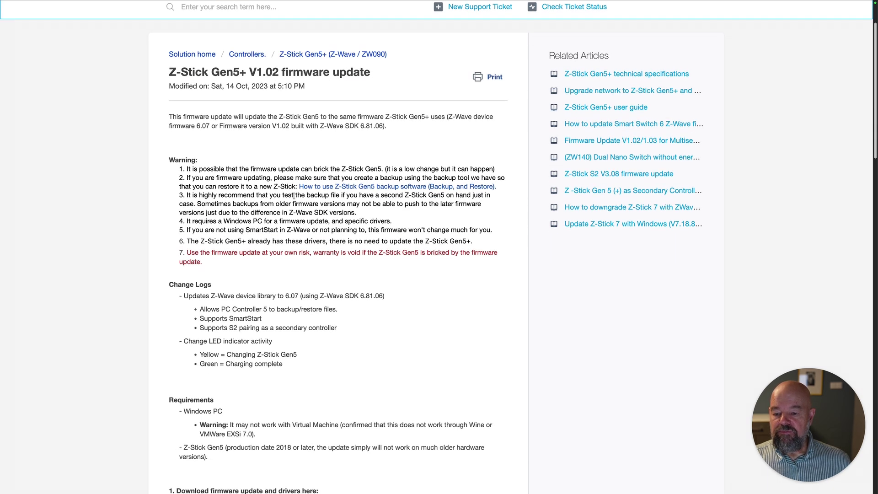
scroll(294, 195, down, 2)
scroll(293, 196, down, 15)
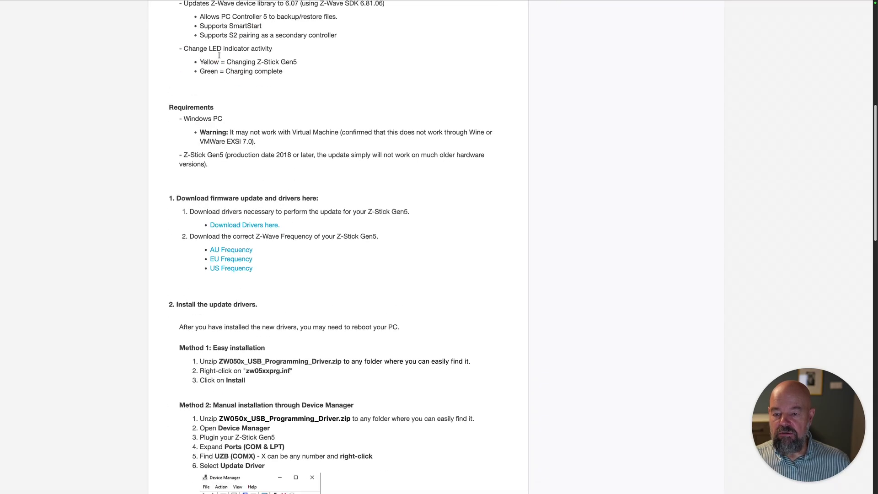
scroll(296, 257, down, 6)
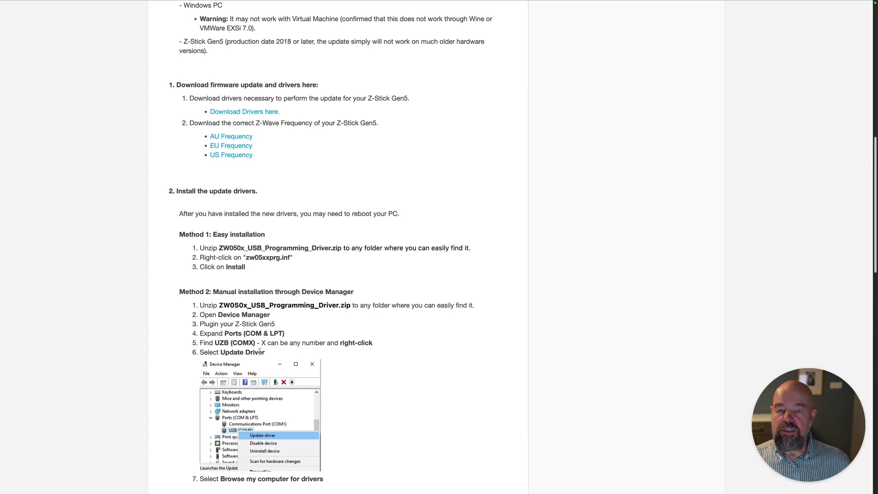
scroll(256, 349, down, 6)
scroll(260, 354, down, 15)
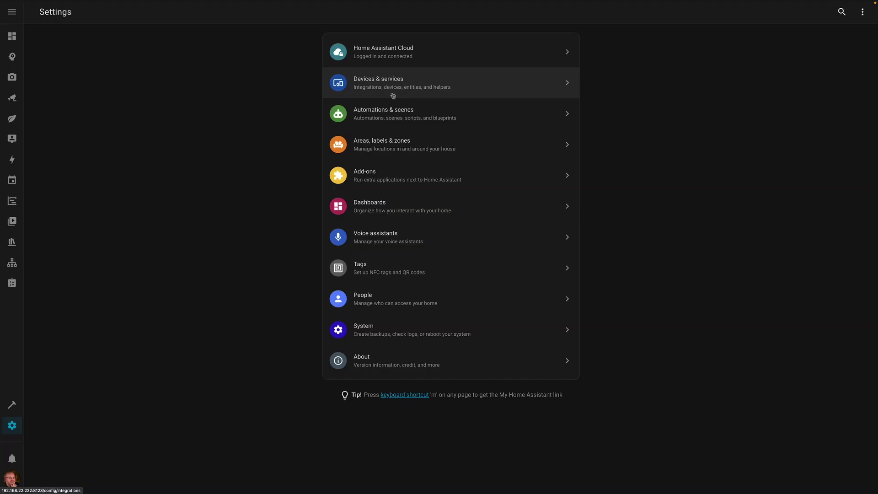
Step: Rerun the Connect ZWA-2 migration with a backup of the old adapter and close the success message
click(393, 96)
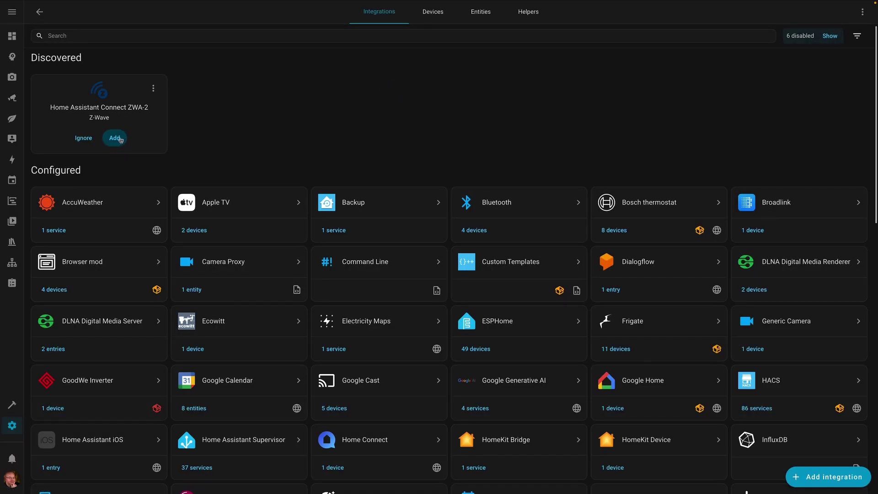
click(120, 139)
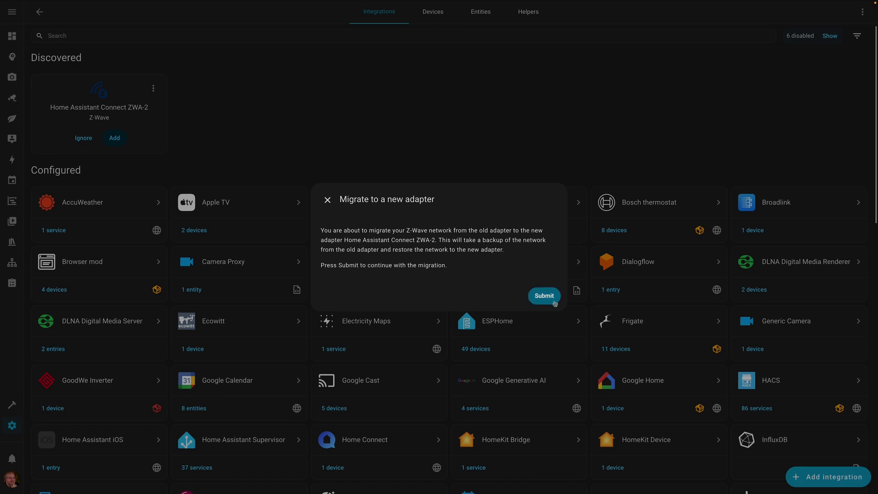
click(544, 296)
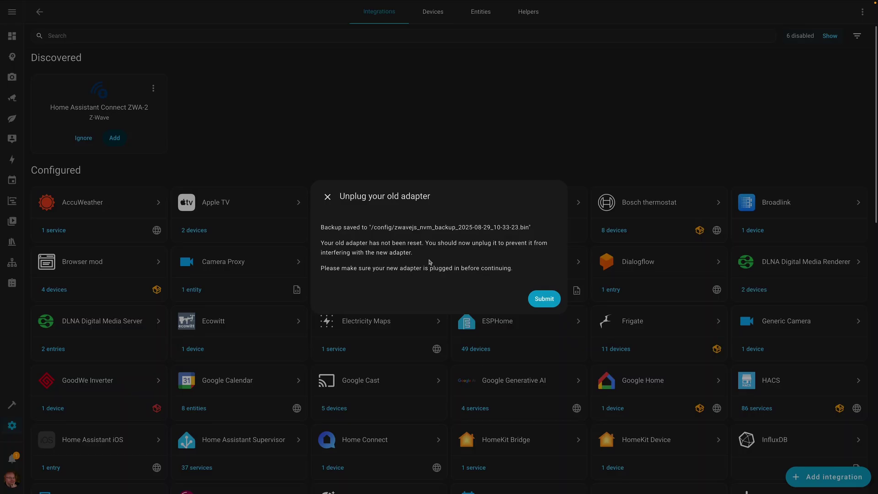
click(546, 300)
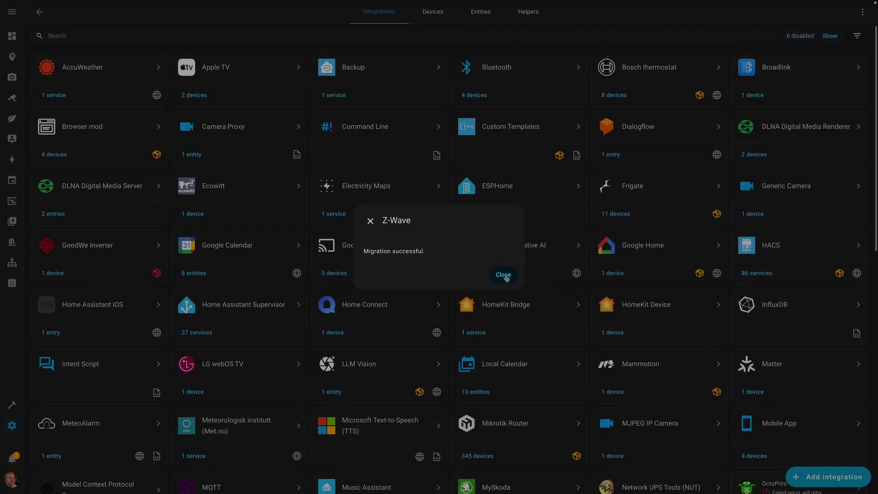
click(503, 275)
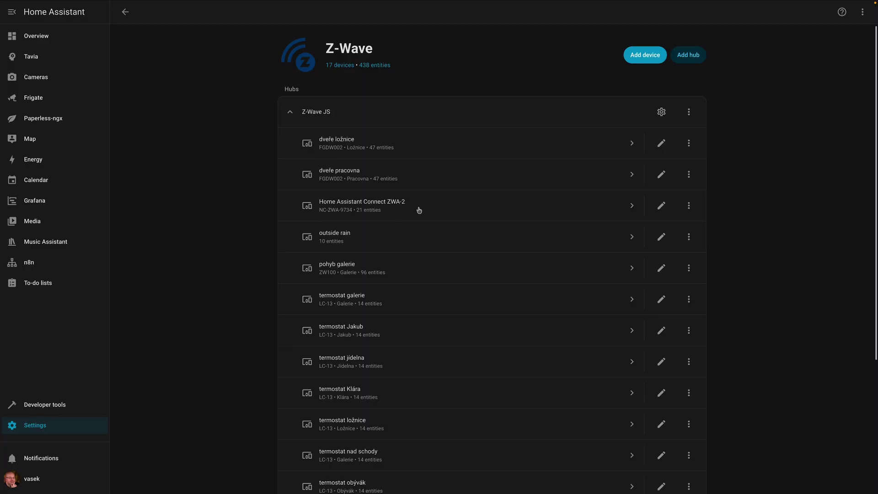
scroll(419, 210, down, 1)
scroll(419, 210, down, 4)
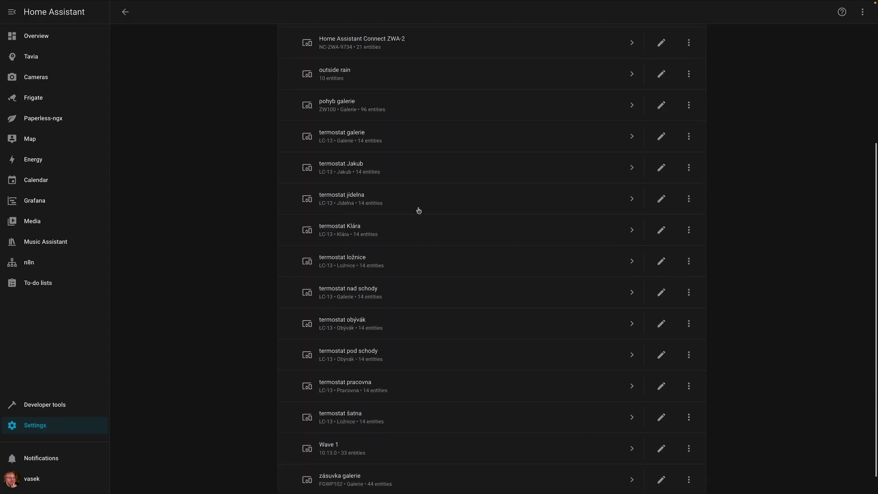
scroll(419, 210, up, 4)
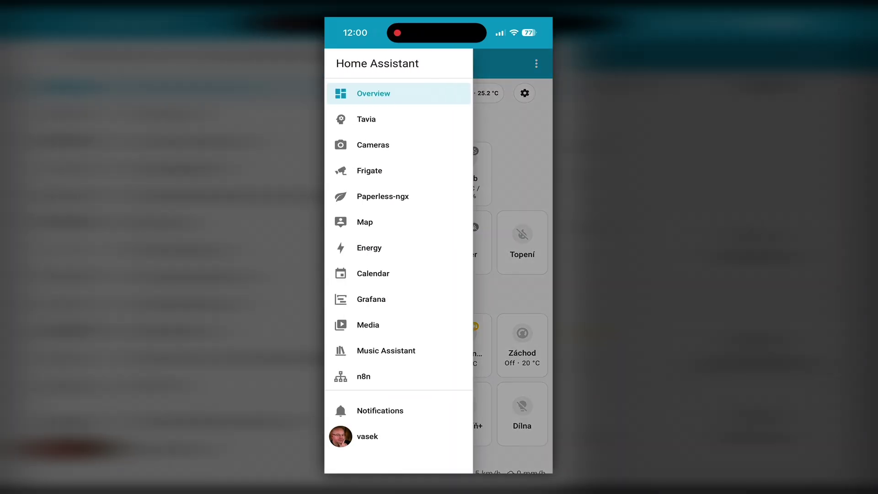
Step: From Settings, find the Z-Wave integration via the 'Zw' search and start adding the Wave 1 device
scroll(398, 275, down, 3)
click(373, 368)
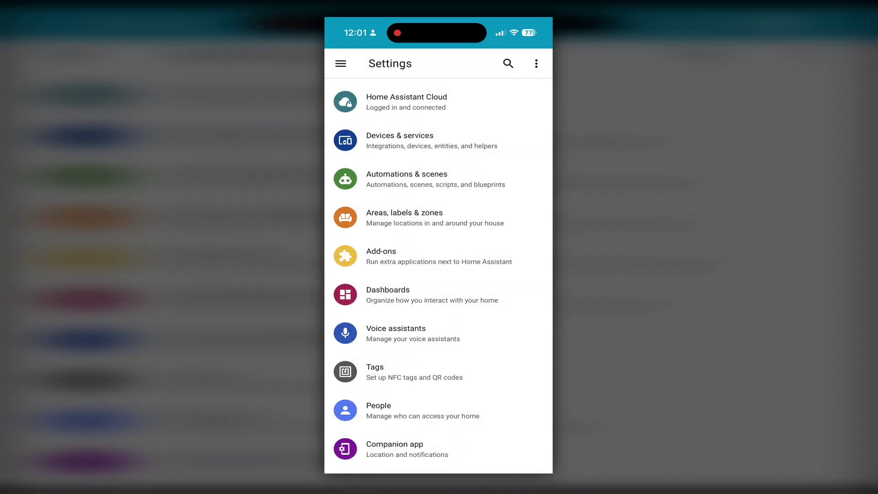
click(399, 140)
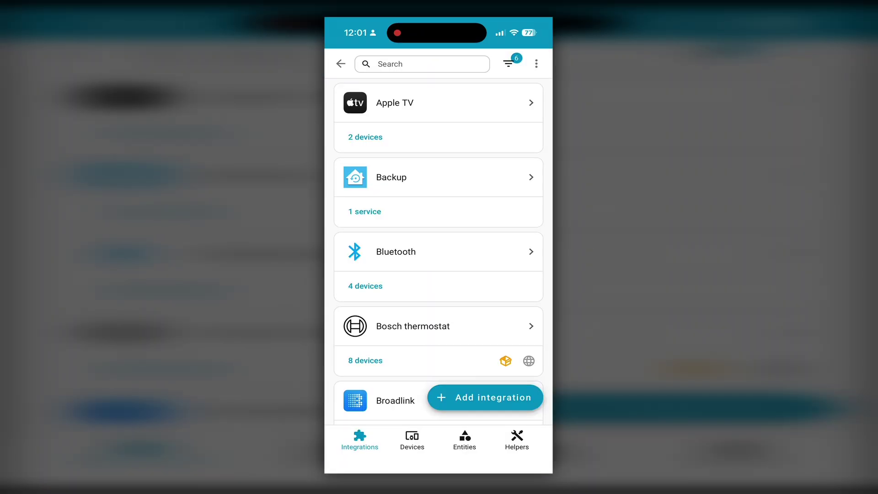
click(421, 63)
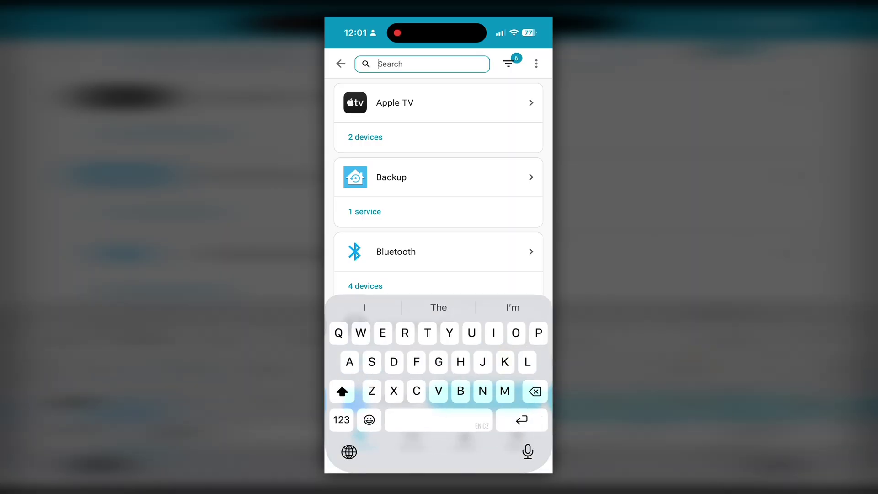
text(Zw)
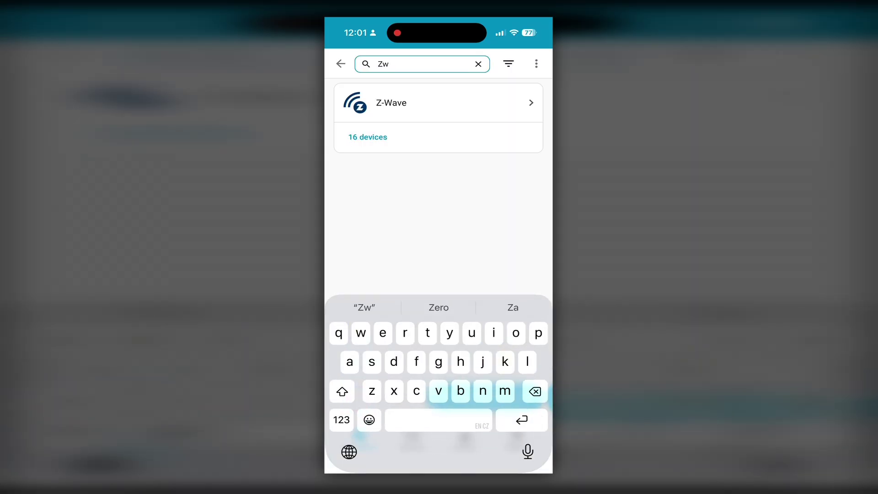
click(392, 102)
click(362, 153)
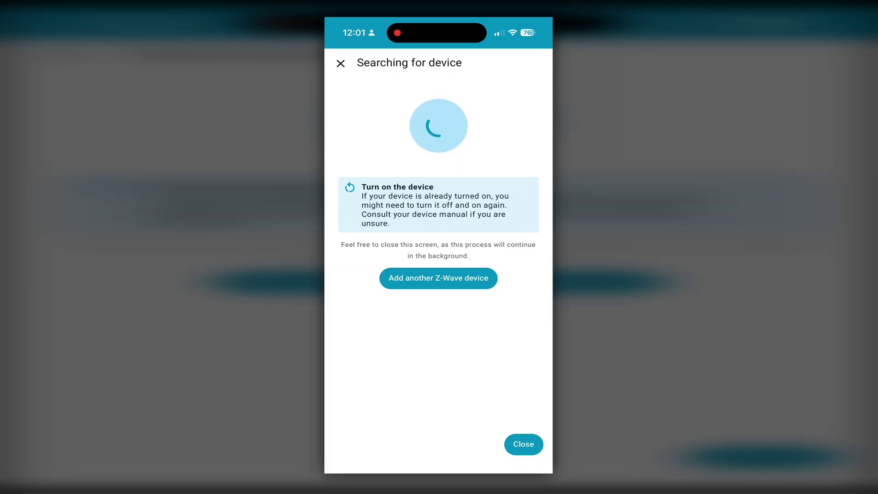
Step: Open the Wave 1 device page from the Z-Wave device list
scroll(438, 275, down, 15)
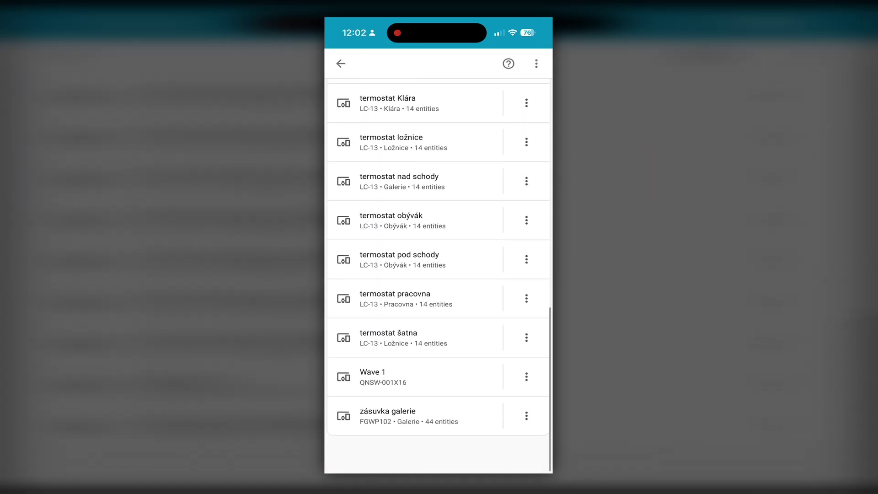
click(373, 395)
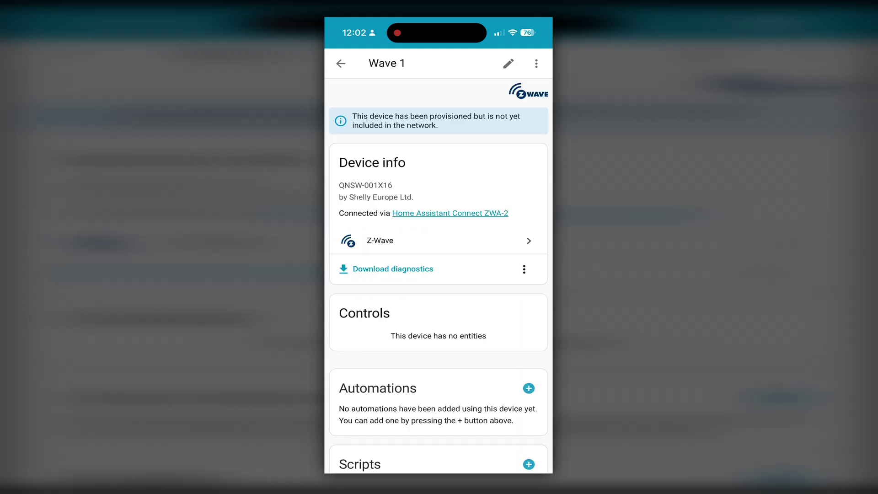
scroll(438, 274, down, 5)
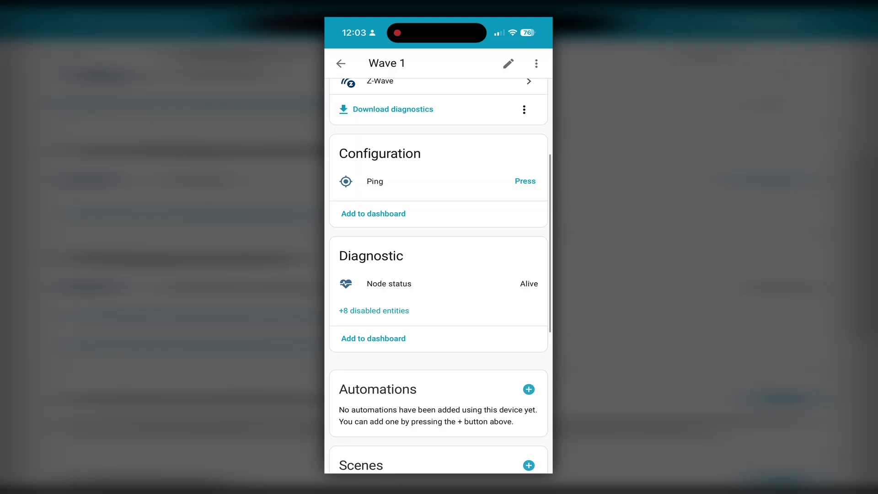
scroll(438, 274, up, 2)
Step: Toggle Wave 1's output on and off twice to test the relay
click(526, 261)
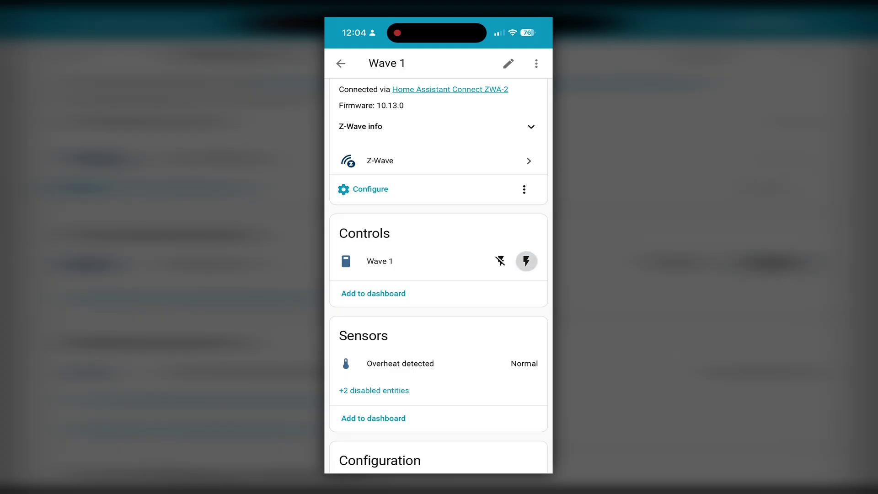
click(500, 261)
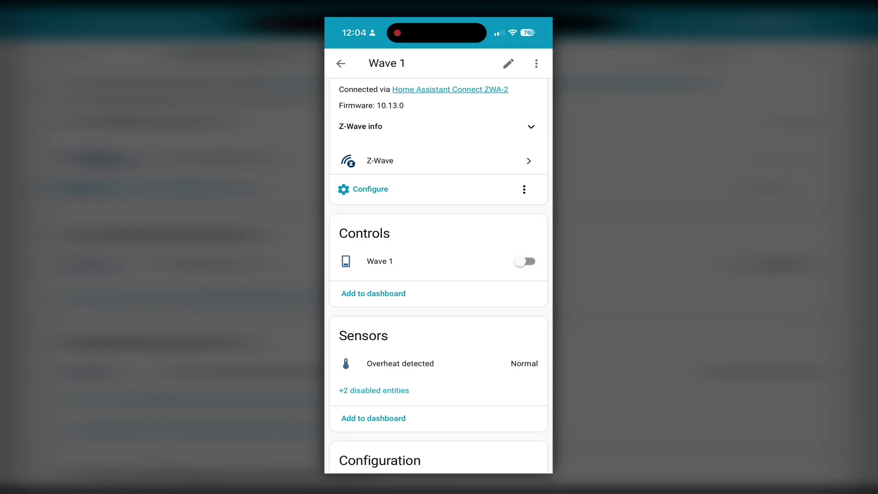
click(525, 261)
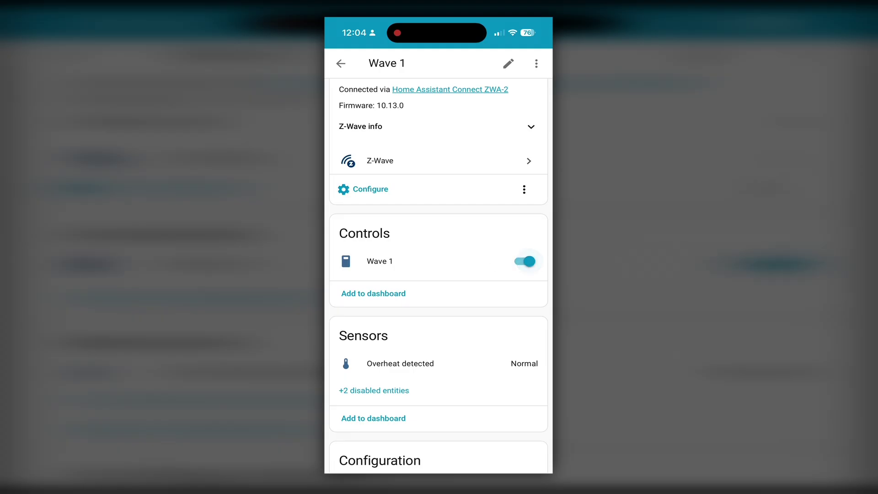
click(525, 261)
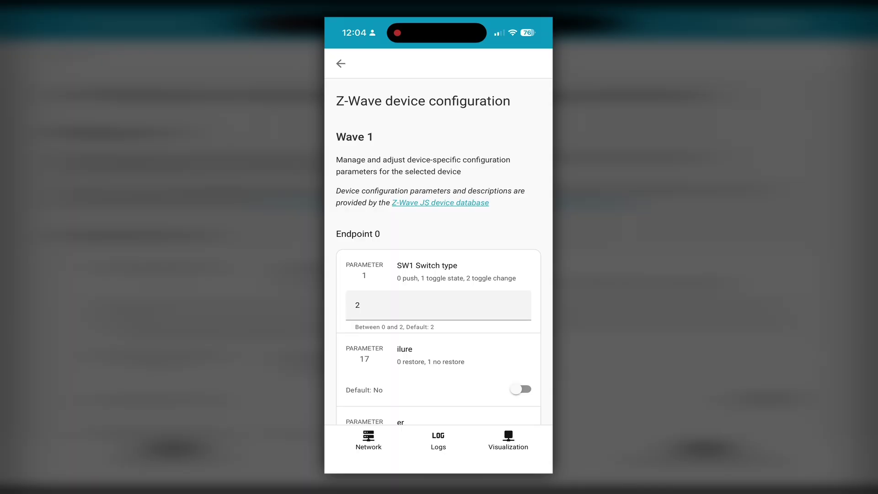
Step: Scroll through Wave 1's Z-Wave configuration parameters down to the custom configuration section
scroll(438, 252, down, 3)
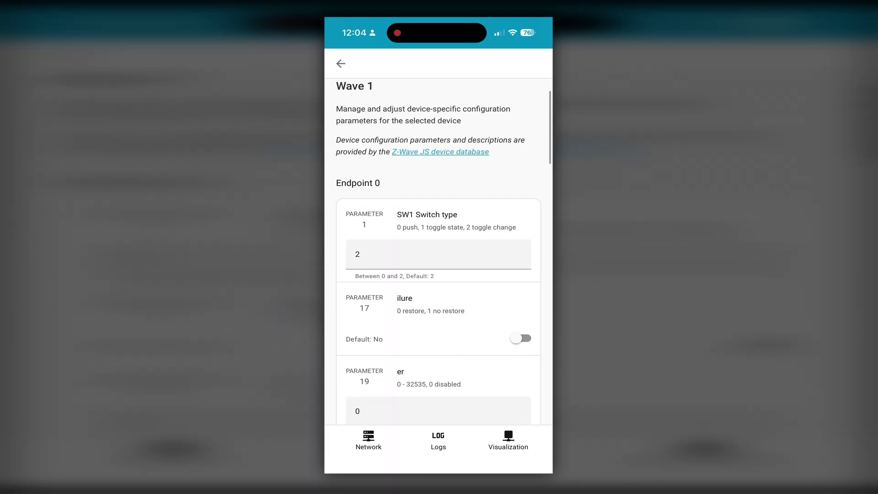
scroll(438, 252, up, 4)
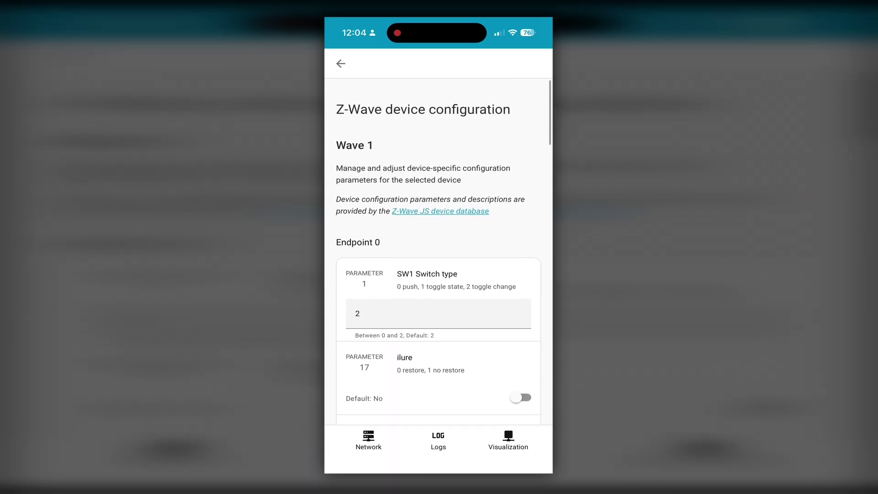
scroll(438, 251, down, 3)
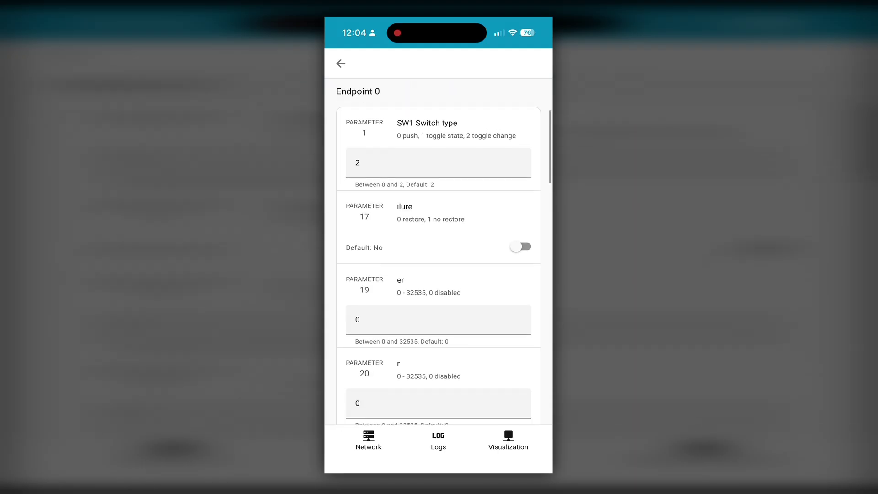
scroll(438, 252, down, 4)
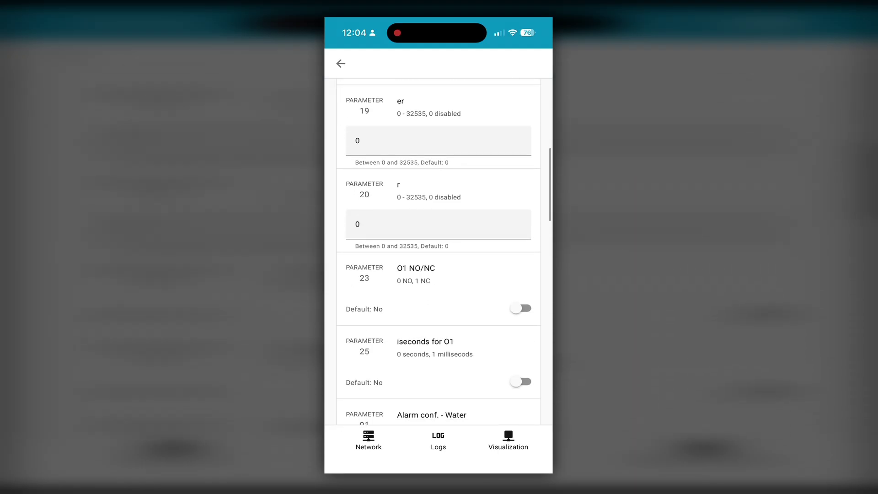
scroll(438, 252, down, 4)
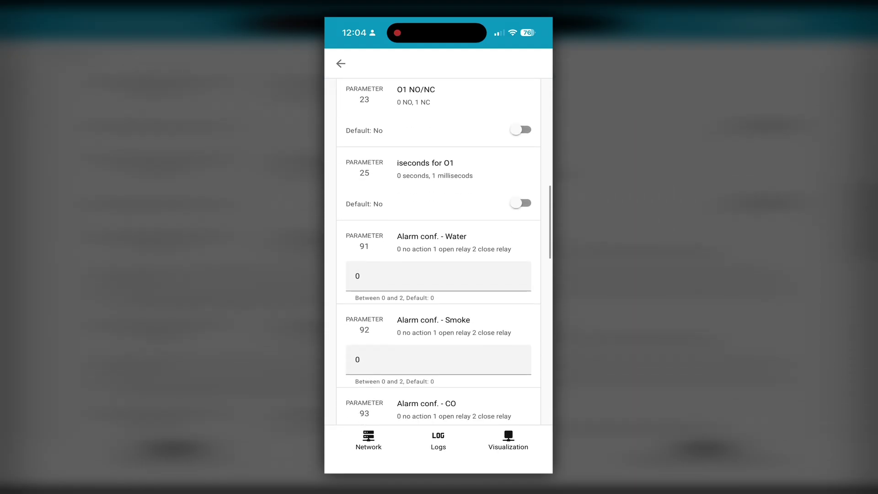
scroll(438, 251, down, 6)
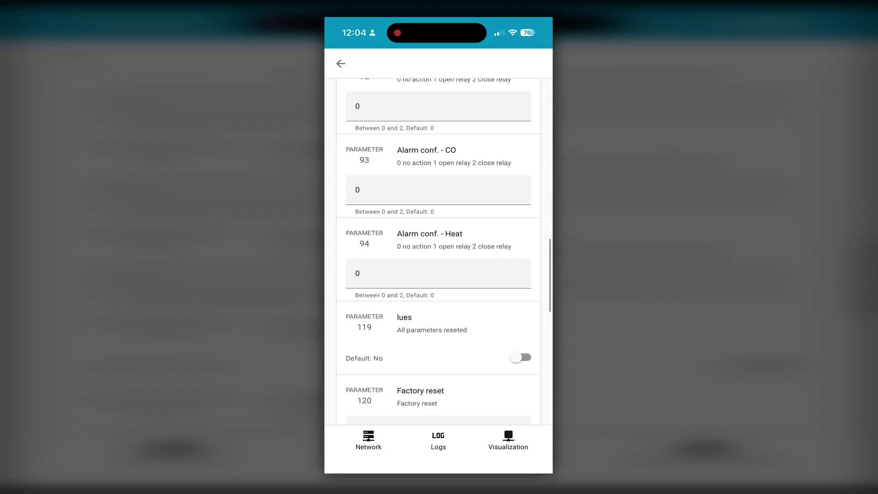
scroll(438, 252, down, 4)
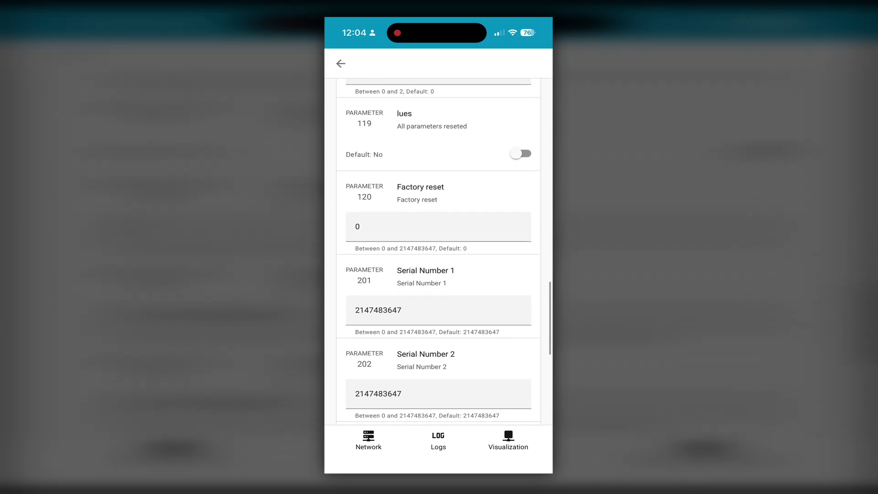
scroll(438, 252, down, 4)
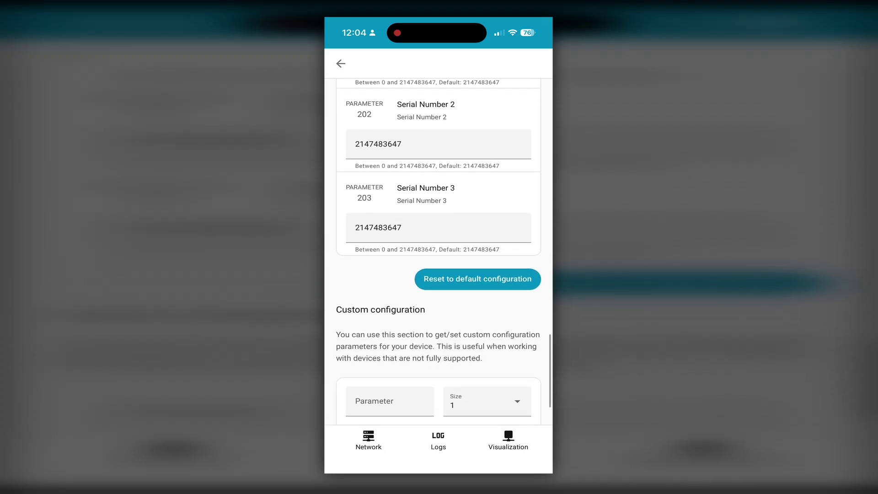
scroll(438, 252, down, 2)
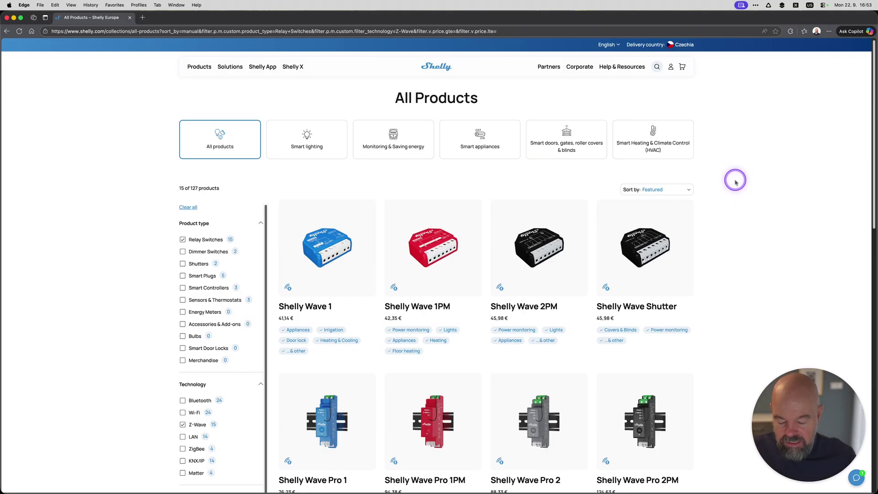
Step: Browse the Shelly Z-Wave relay switch grid down to the Wave 1 Mini LR and 1PM Mini models
mouse_move(274, 196)
mouse_down()
mouse_move(382, 313)
mouse_move(379, 321)
mouse_up()
scroll(414, 325, down, 7)
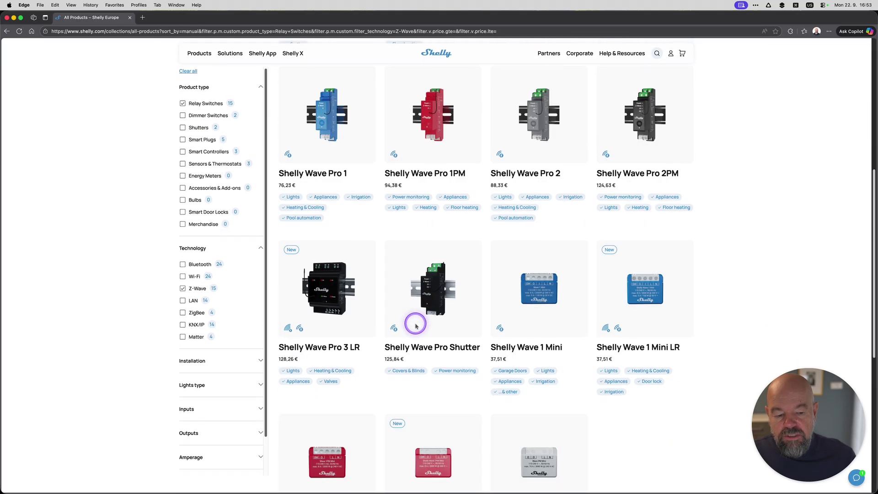
scroll(416, 326, down, 1)
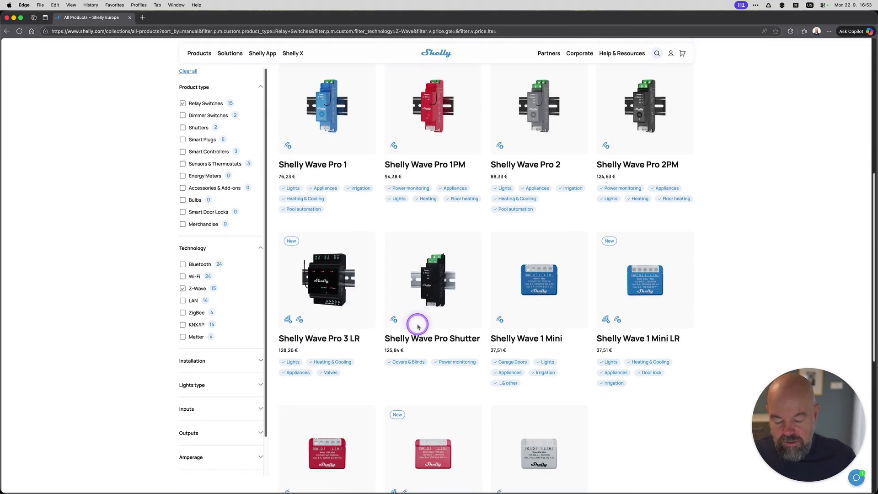
mouse_move(590, 224)
mouse_down()
mouse_move(676, 376)
mouse_move(695, 391)
mouse_up()
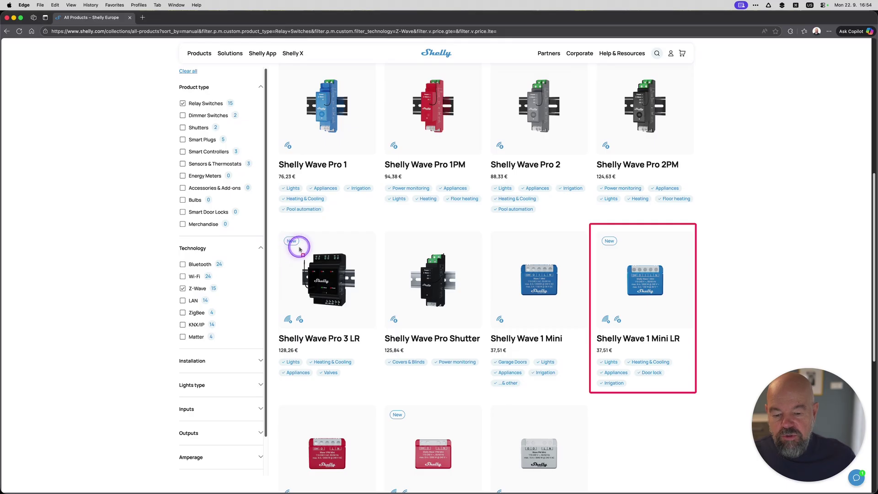
scroll(383, 273, down, 3)
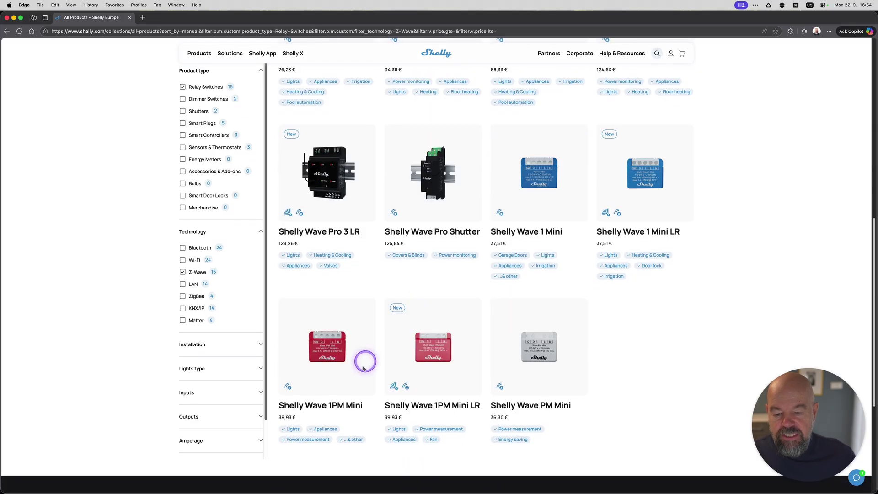